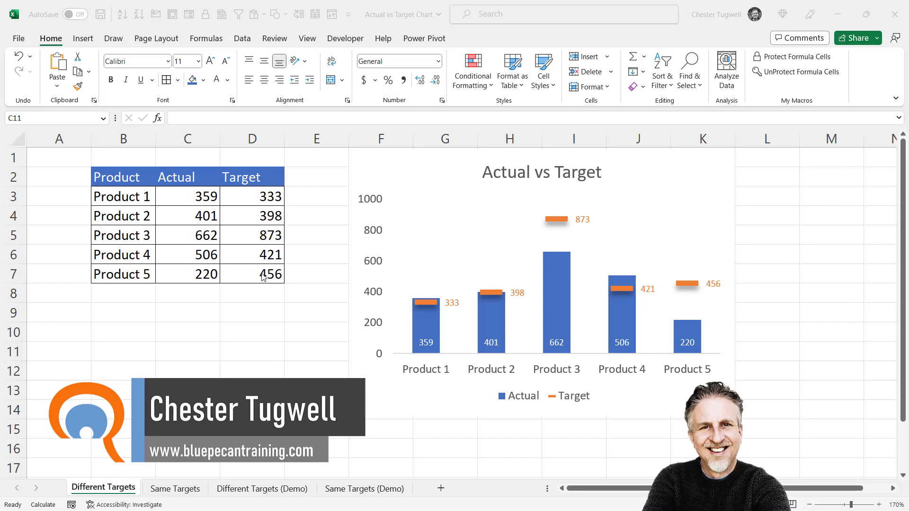
Glance at the Same Targets example, then open the Different Targets (Demo) sheet.
left_click(175, 489)
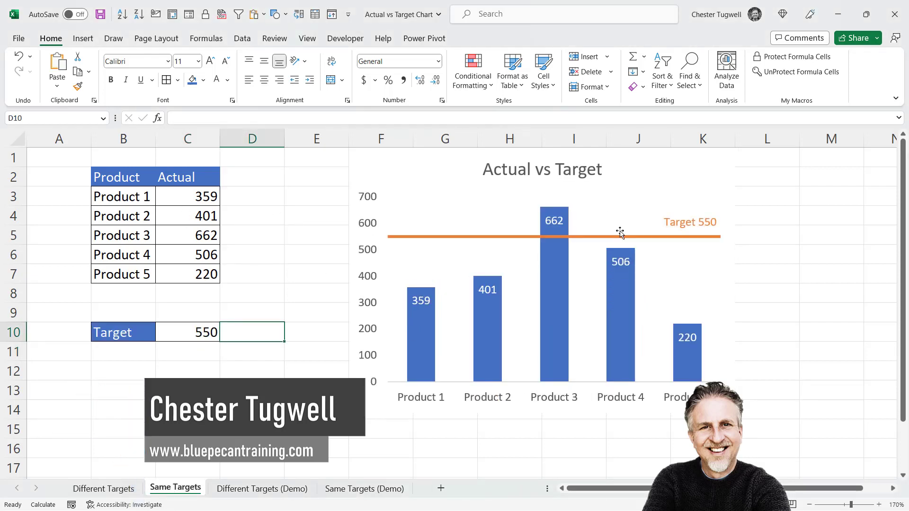
left_click(254, 493)
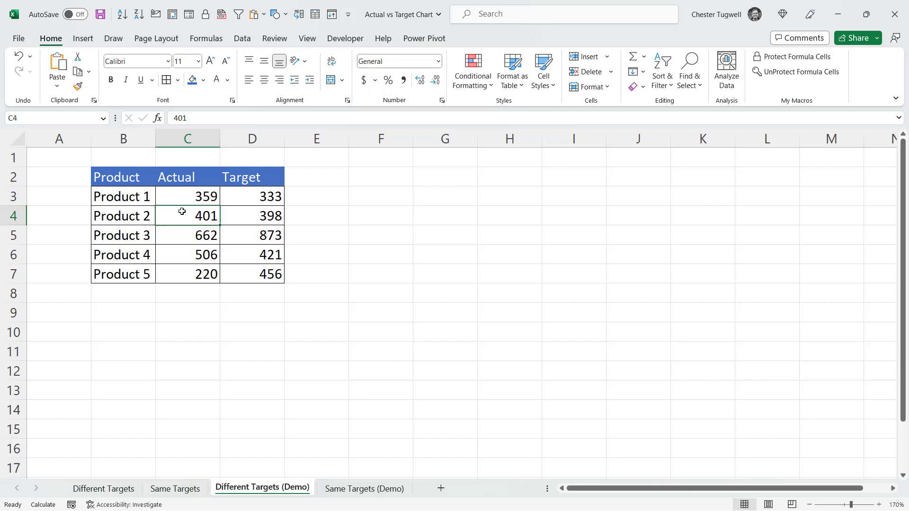
Insert a combo chart with Actual as clustered columns and Target as a line.
left_click(83, 38)
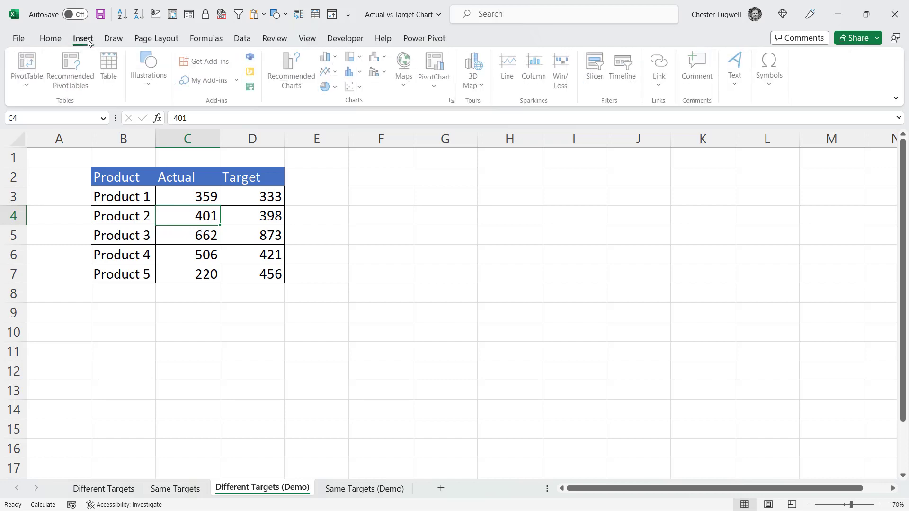
left_click(285, 81)
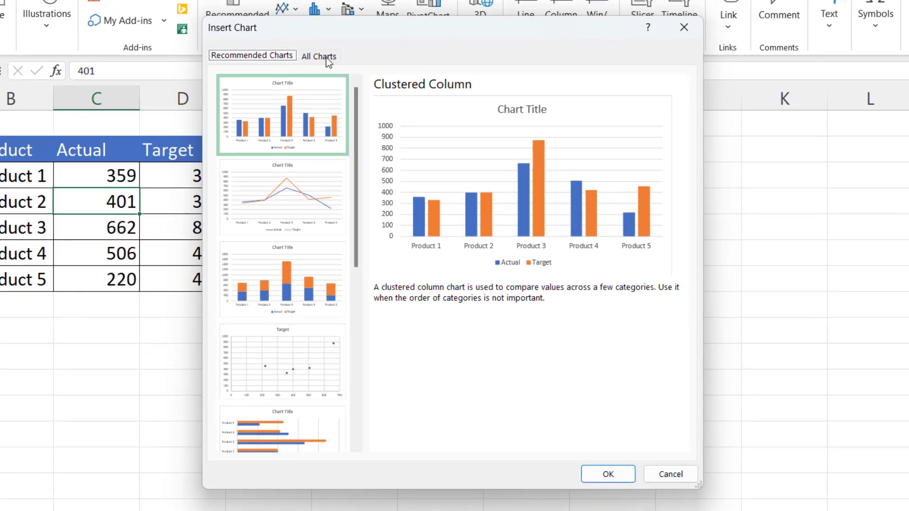
left_click(326, 57)
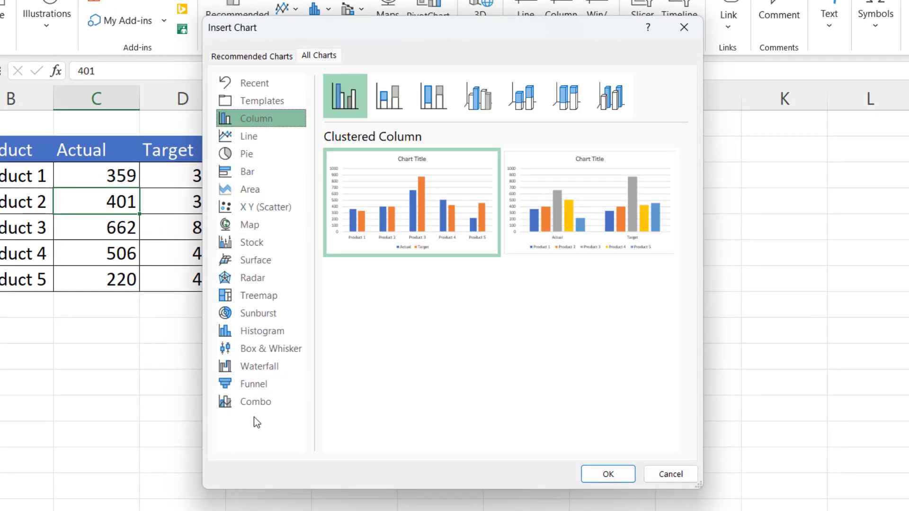
left_click(257, 402)
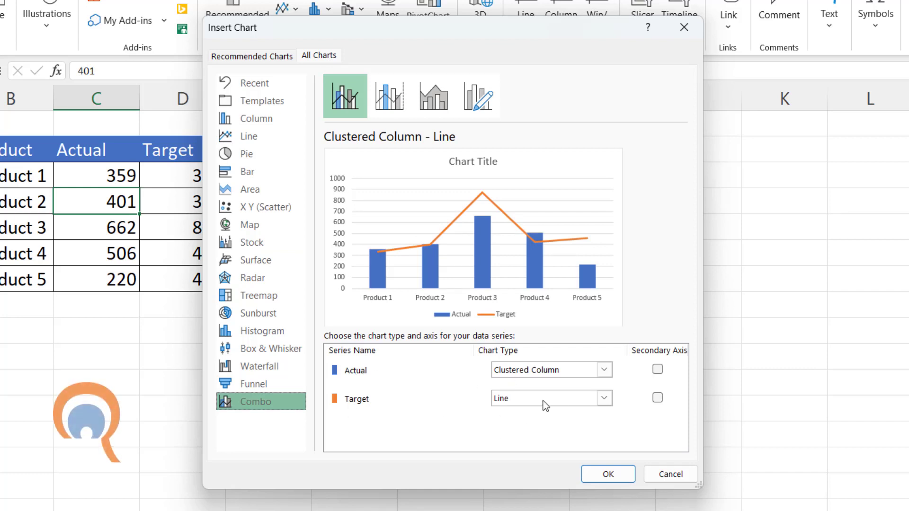
left_click(606, 372)
left_click(606, 371)
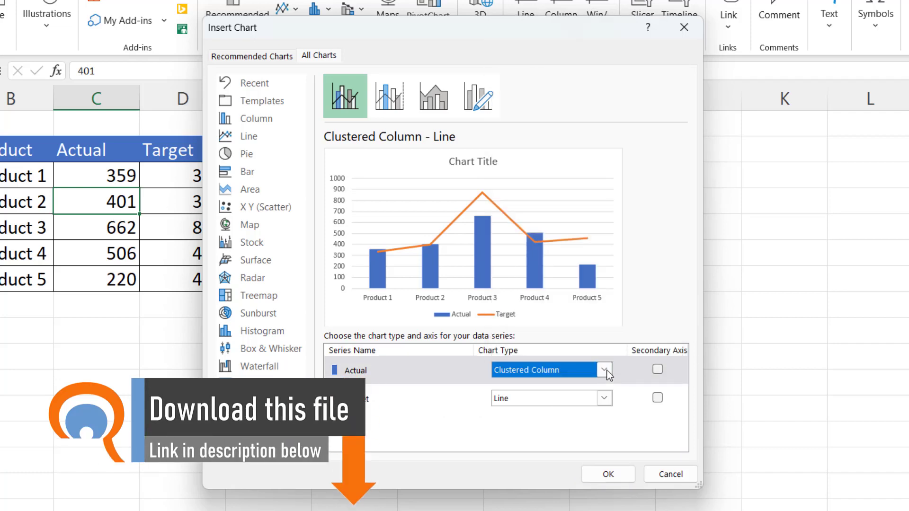
left_click(613, 474)
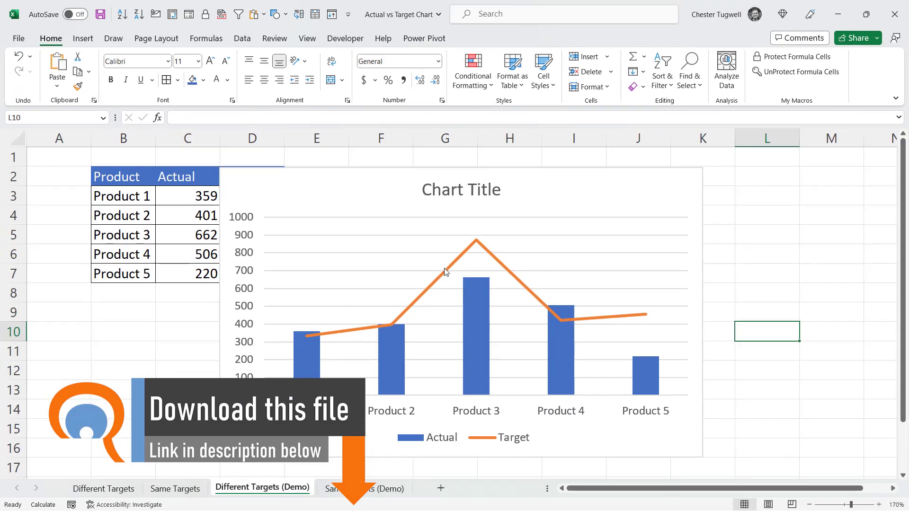
Set the Target series line to No line in Format Data Series.
left_click(443, 274)
right_click(443, 274)
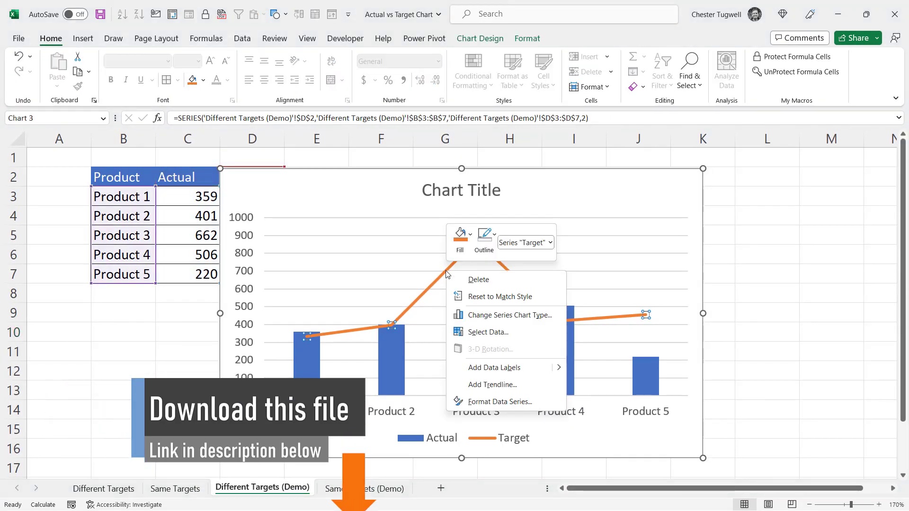
left_click(473, 402)
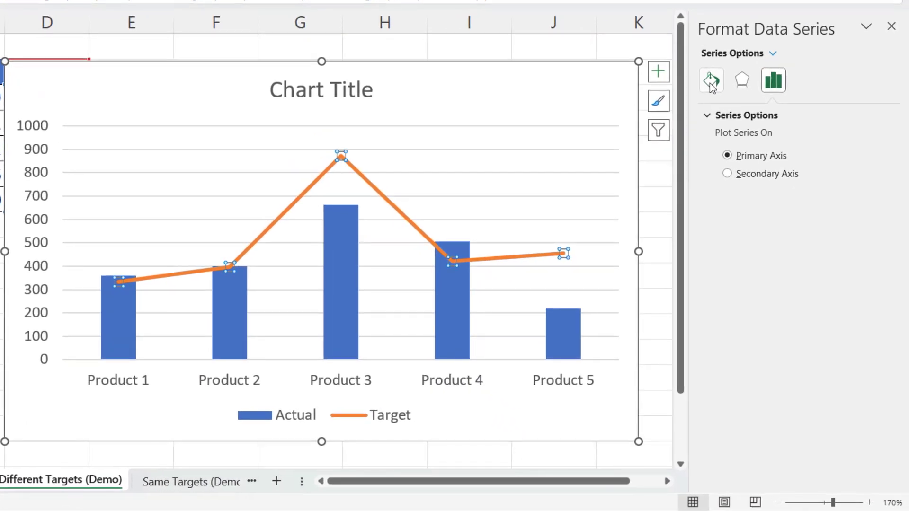
left_click(758, 181)
left_click(768, 225)
left_click(724, 137)
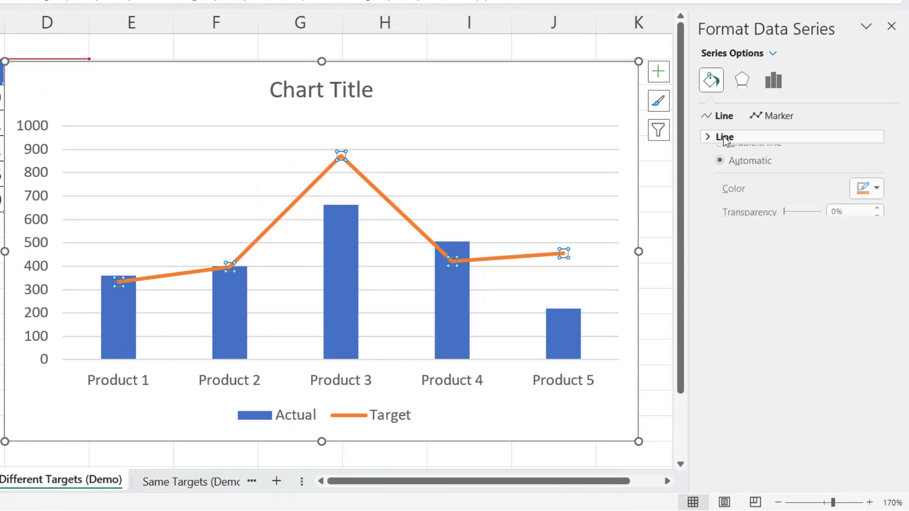
left_click(724, 137)
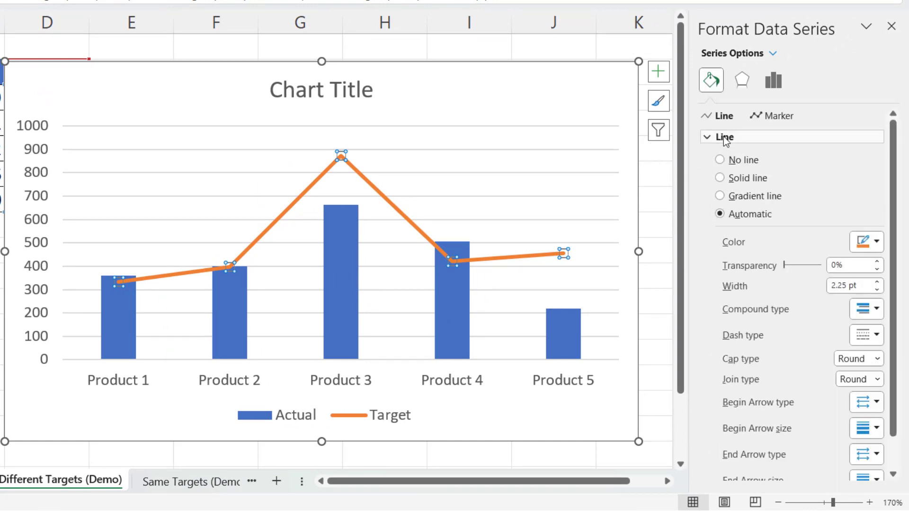
left_click(721, 161)
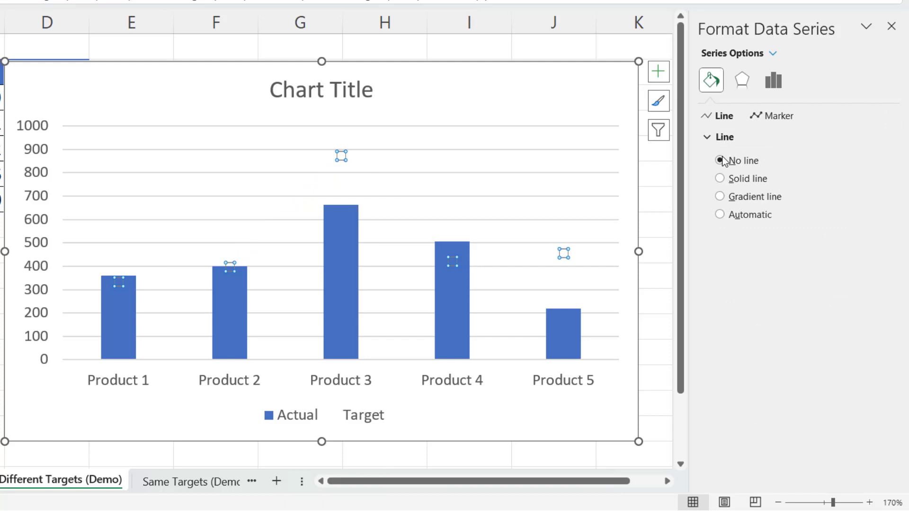
Give the Target points built-in dash markers at size 16.
left_click(779, 119)
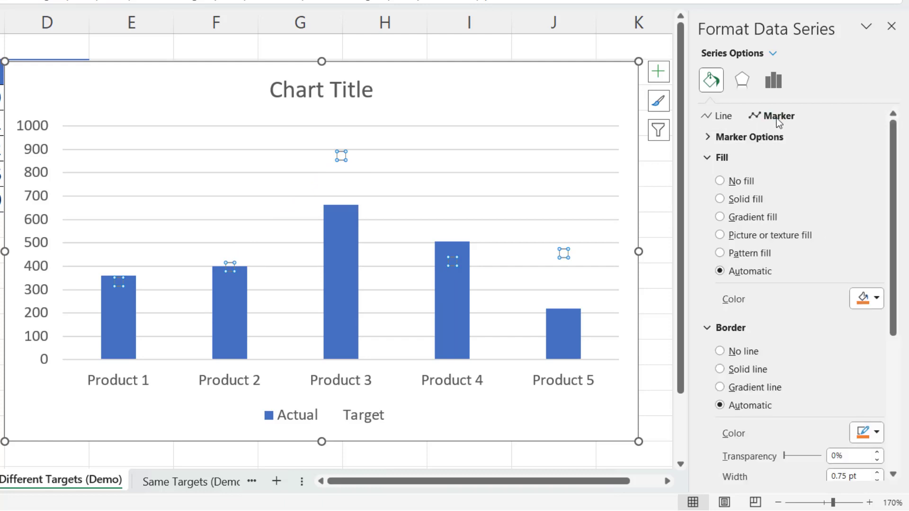
left_click(755, 137)
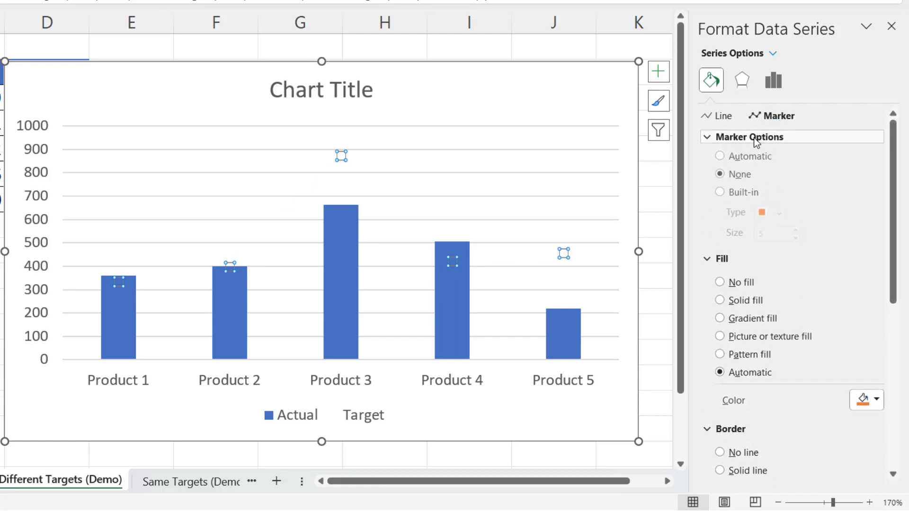
left_click(720, 195)
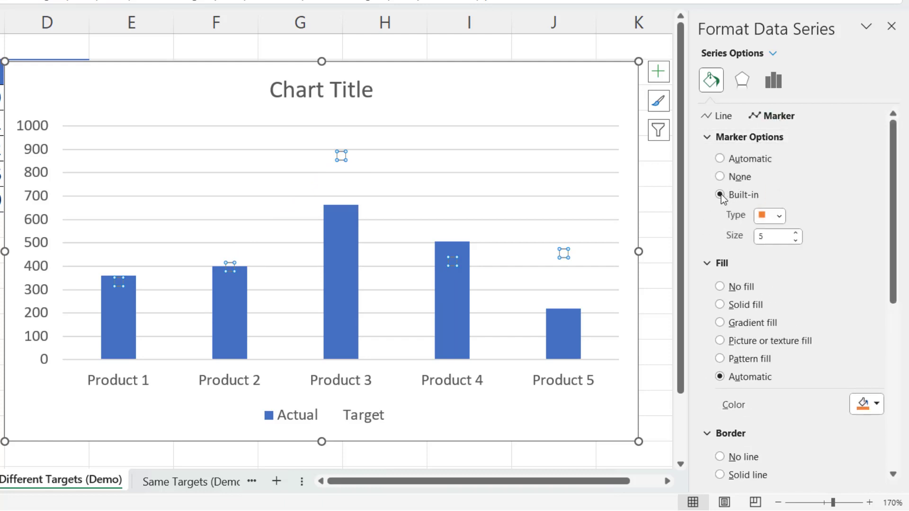
left_click(779, 217)
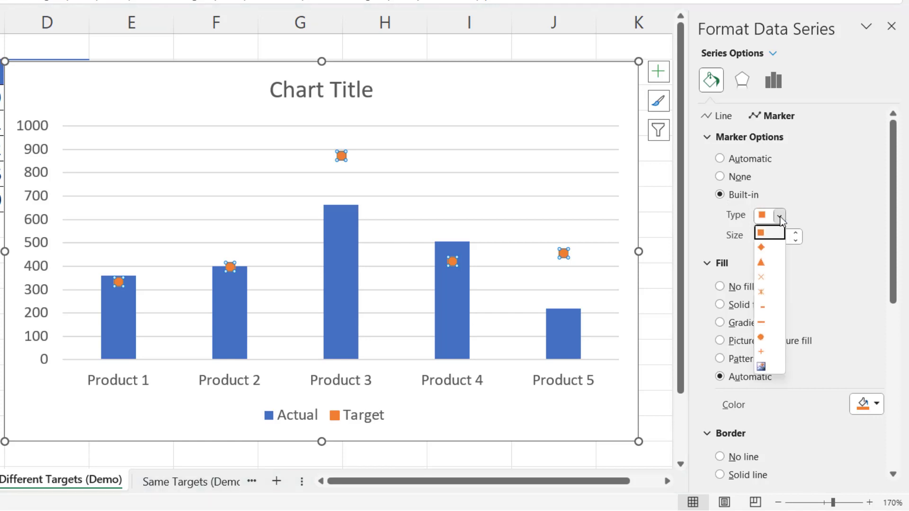
left_click(763, 323)
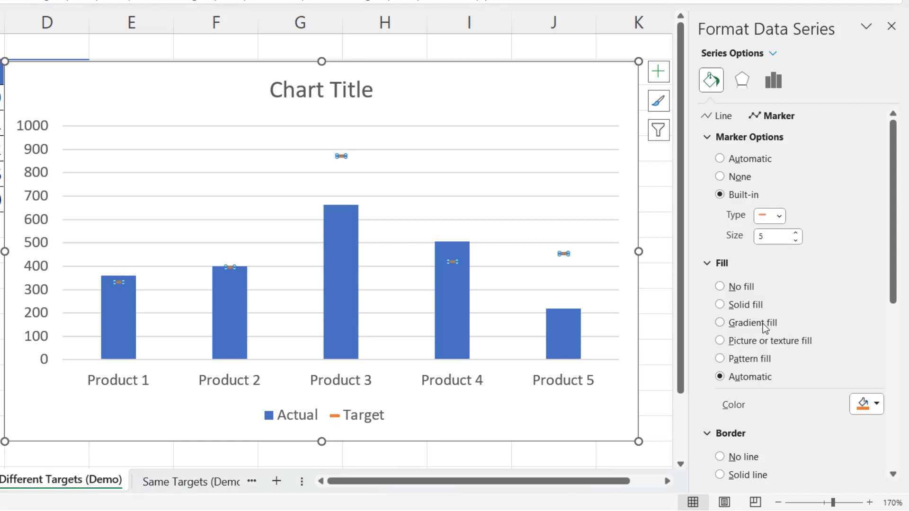
left_click(796, 234)
left_click(796, 234)
left_click(796, 234)
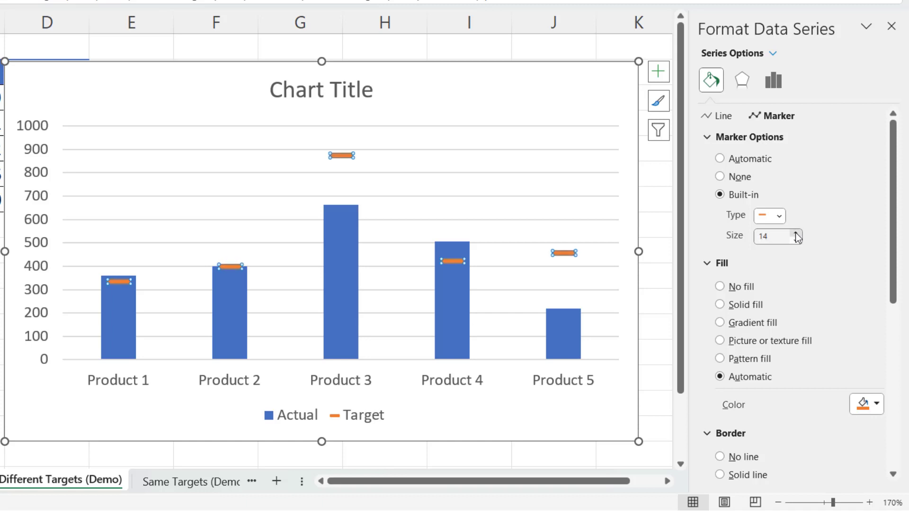
left_click(796, 233)
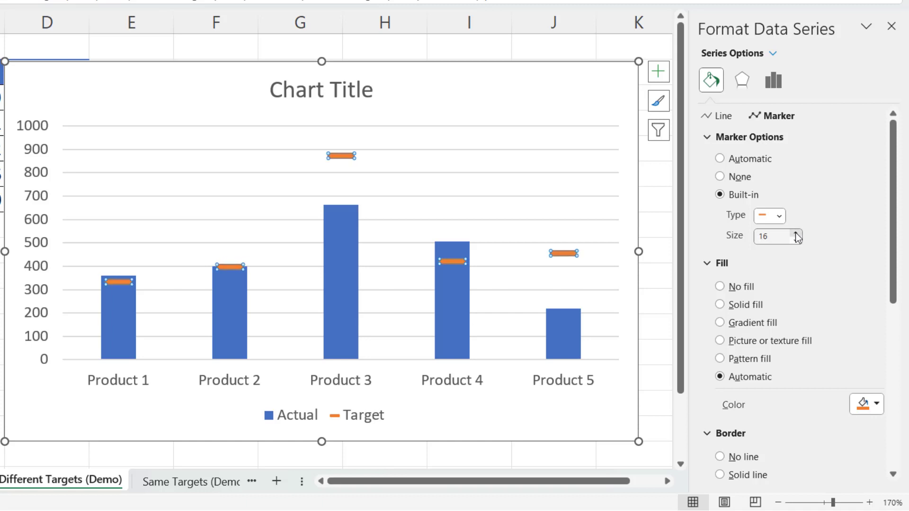
Add an Offset: Bottom outer shadow to the Target markers.
left_click(748, 85)
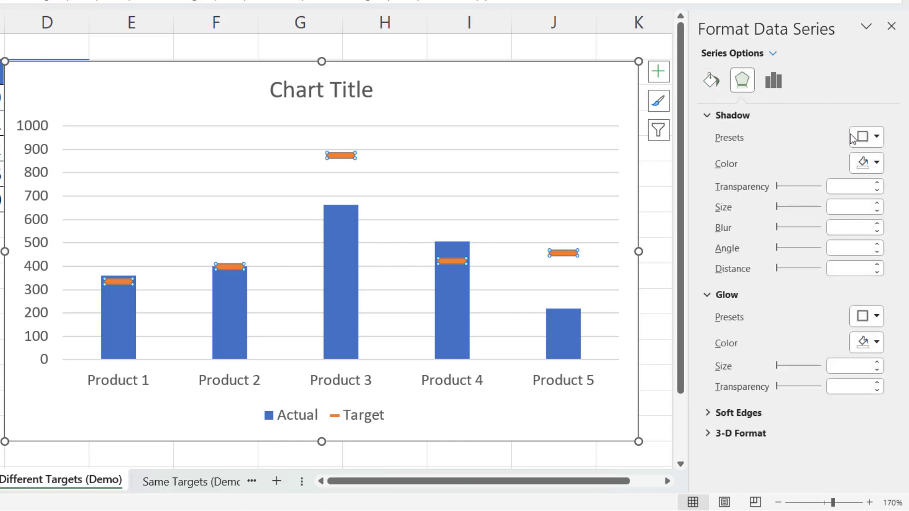
left_click(876, 137)
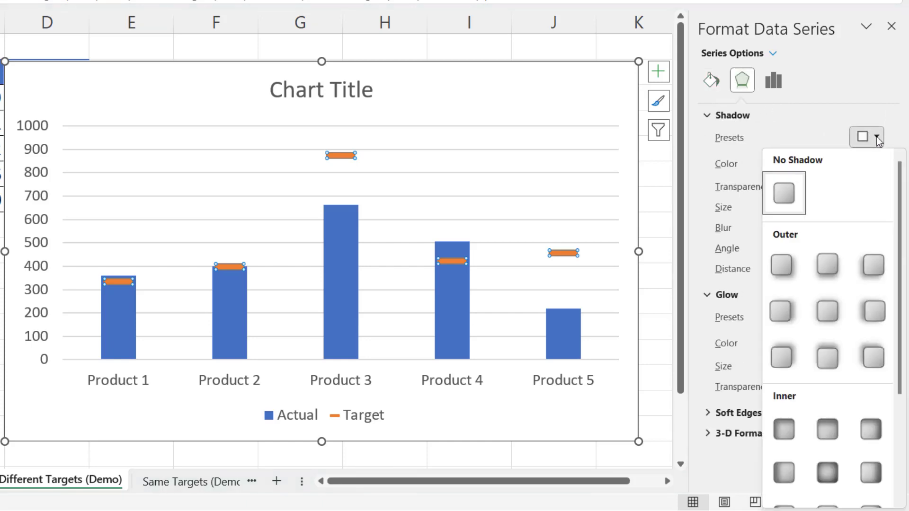
left_click(834, 280)
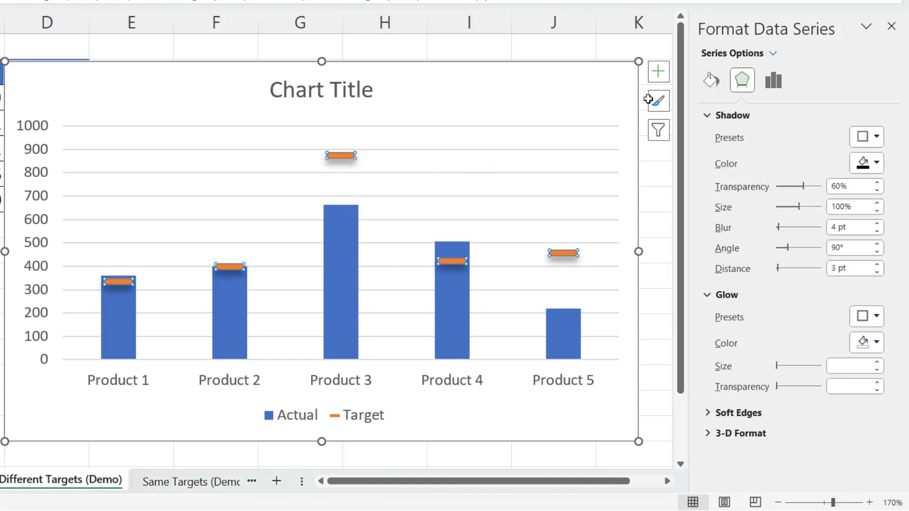
Add data labels to the Target markers, positioned to the right.
left_click(659, 73)
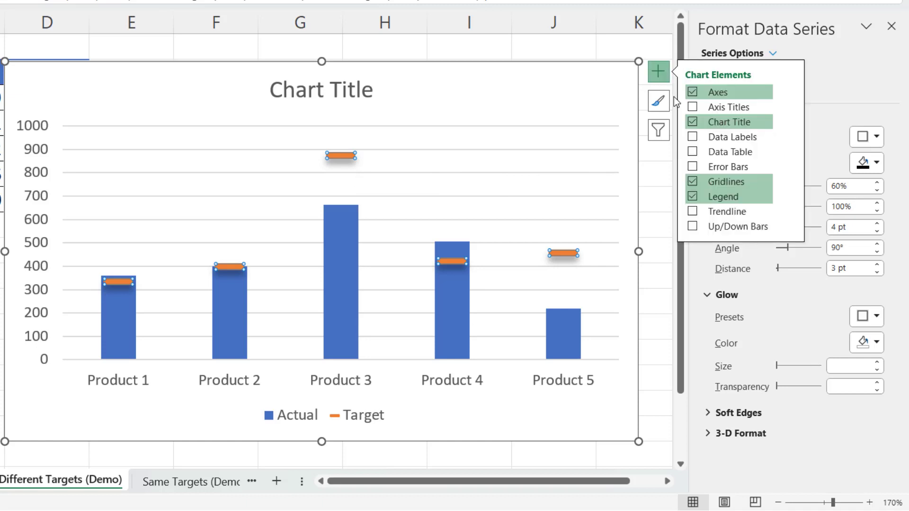
left_click(693, 138)
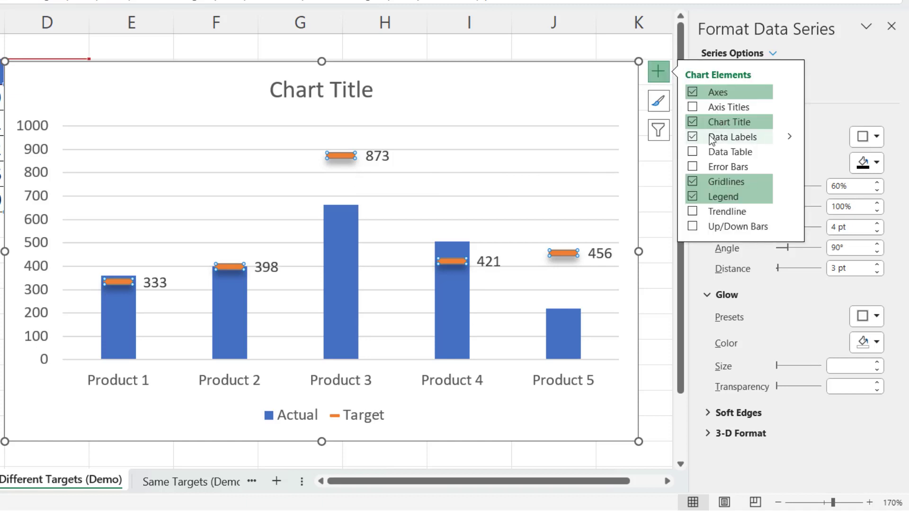
mouse_move(787, 138)
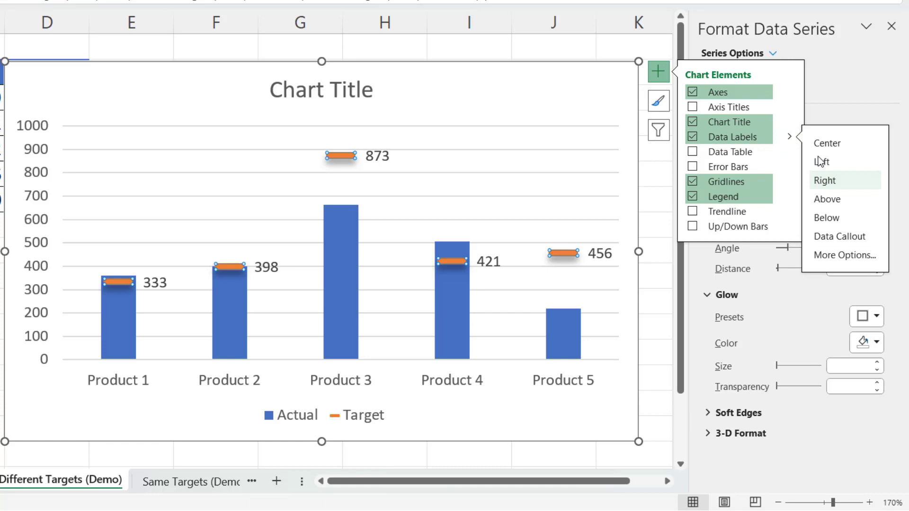
left_click(826, 182)
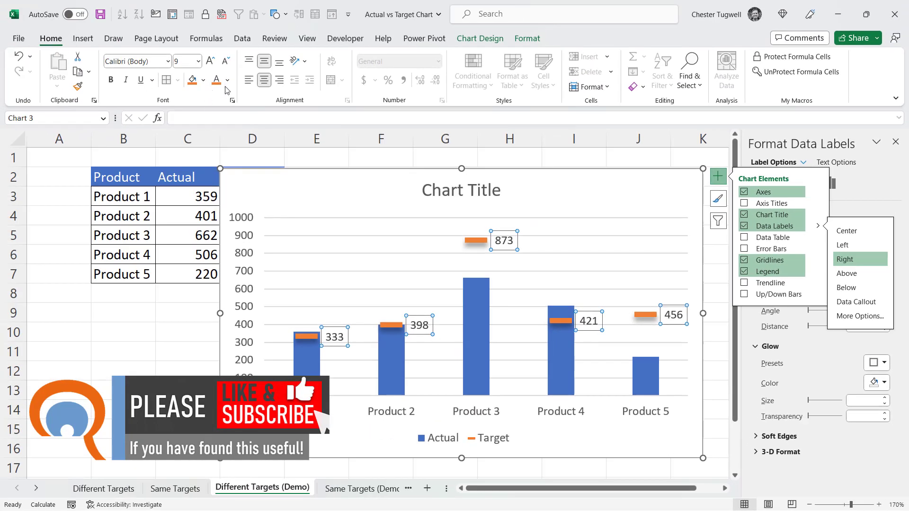
Colour the Target labels orange and reduce their font size to 6.
left_click(204, 65)
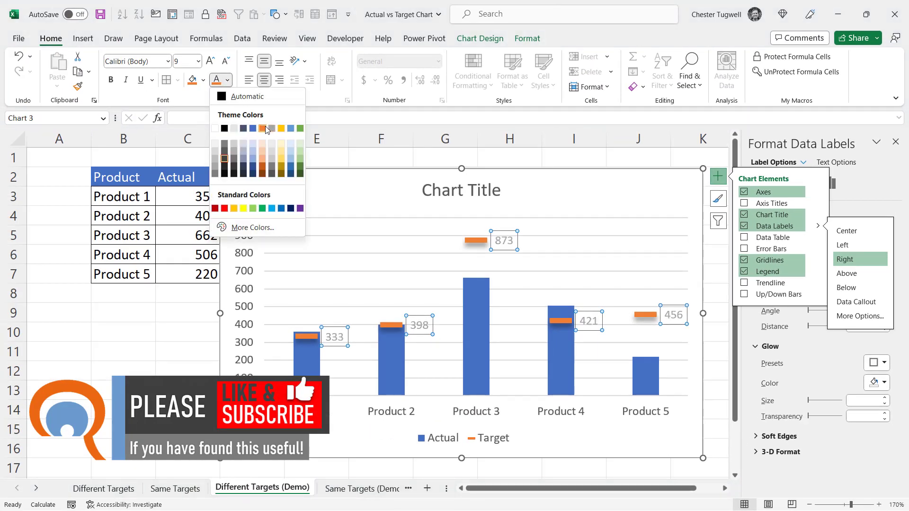
left_click(263, 128)
left_click(225, 62)
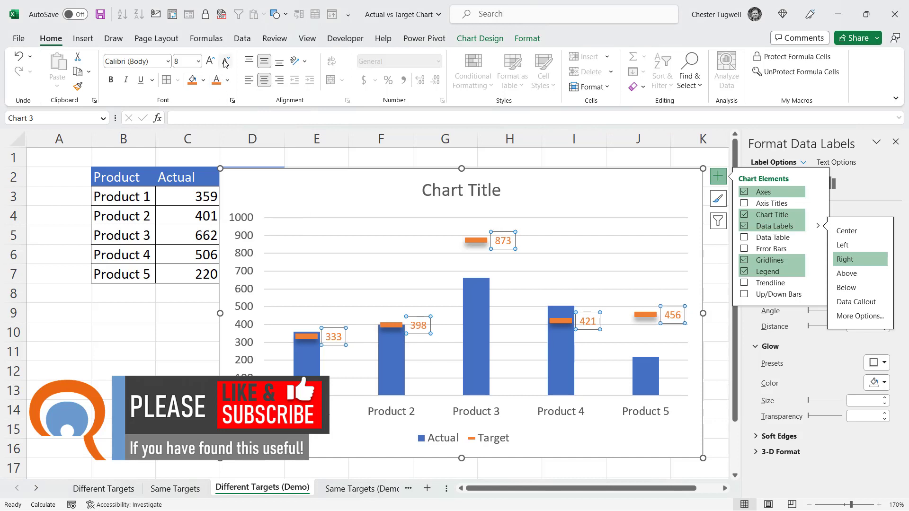
left_click(225, 62)
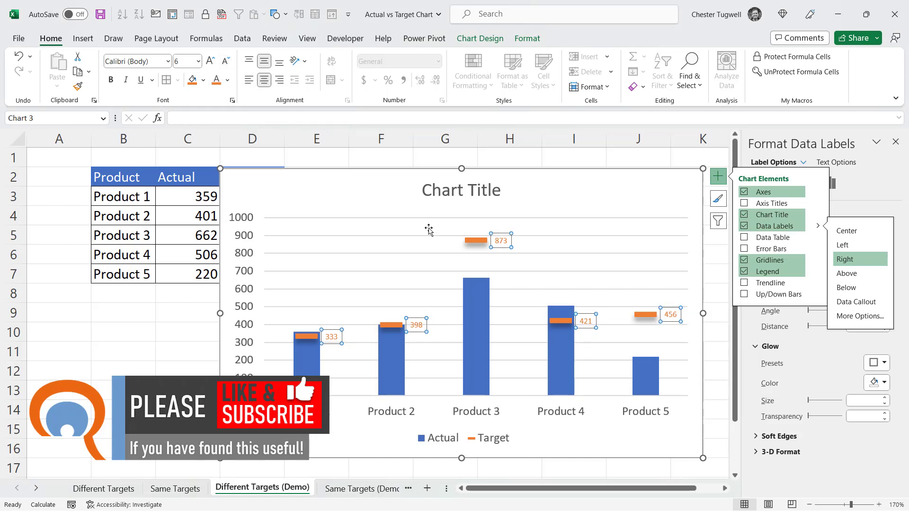
Add Inside Base data labels to the Actual columns, then select those labels.
left_click(471, 322)
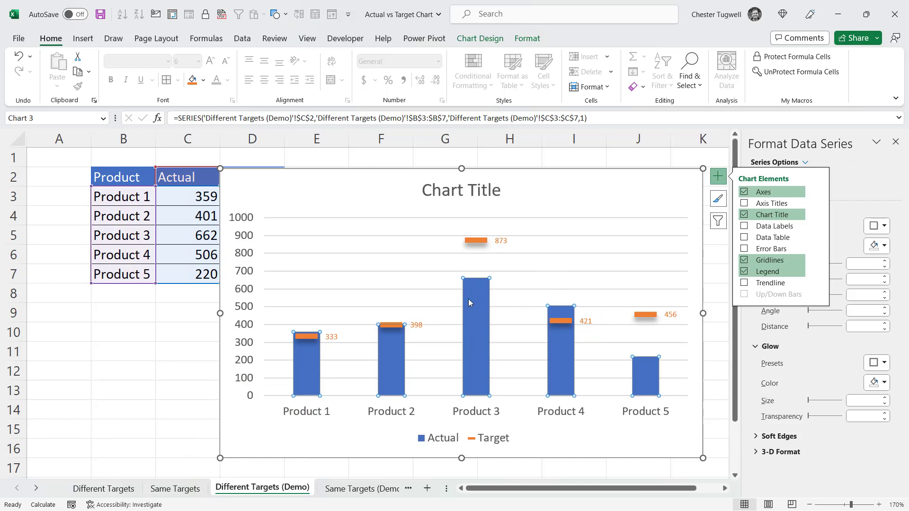
left_click(718, 176)
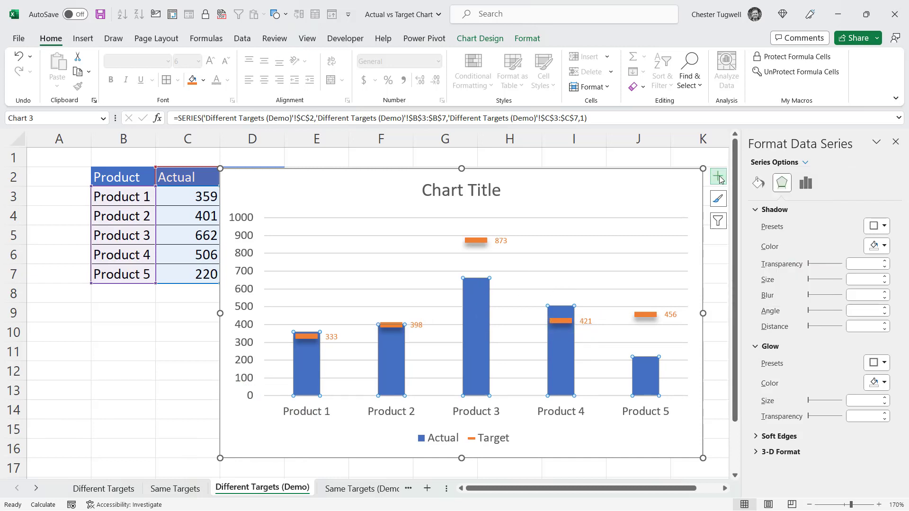
left_click(719, 176)
left_click(744, 227)
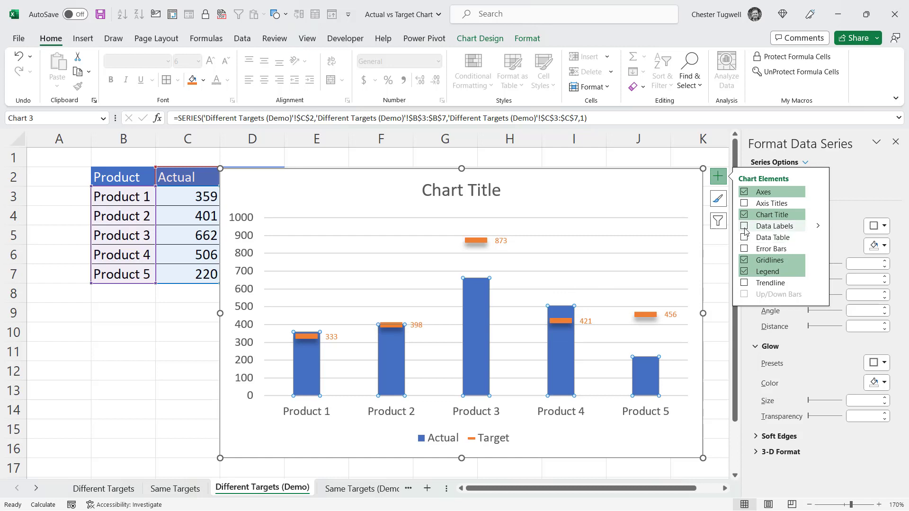
left_click(818, 227)
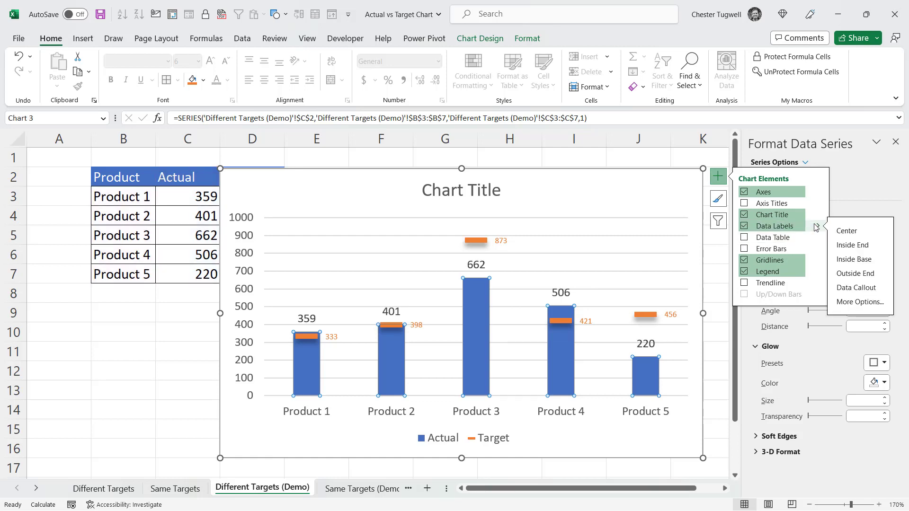
left_click(843, 260)
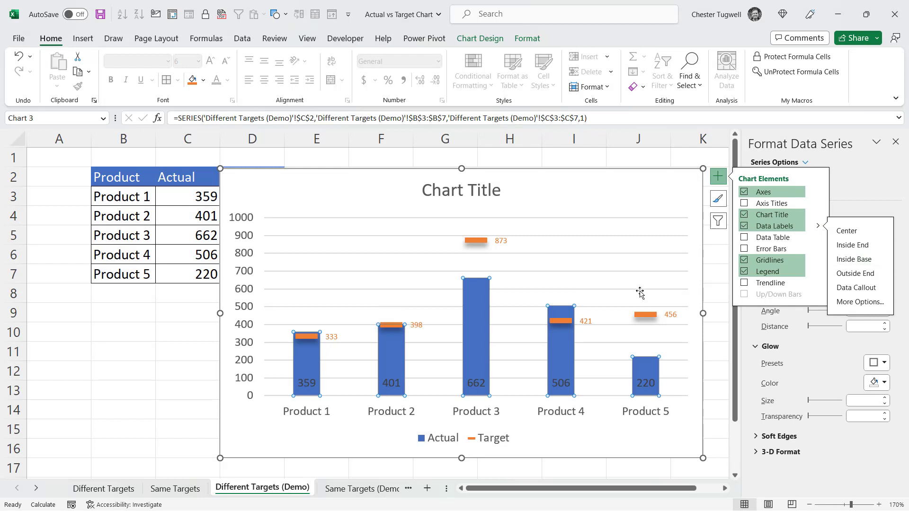
left_click(475, 387)
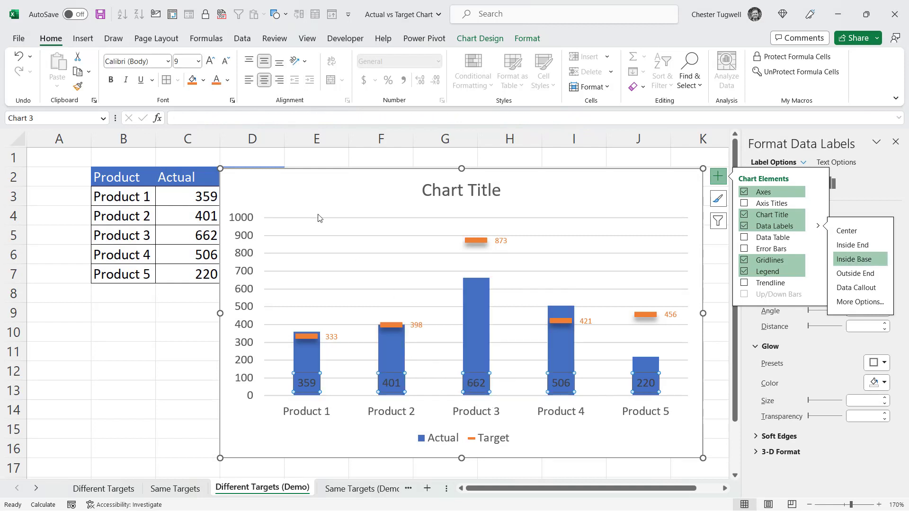
left_click(227, 80)
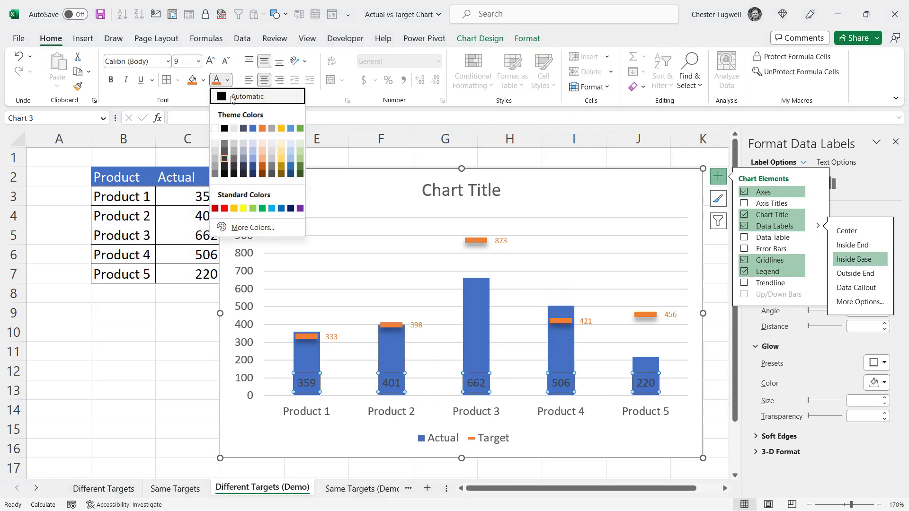
Make the Actual column labels white and uncheck the chart's Gridlines.
left_click(216, 128)
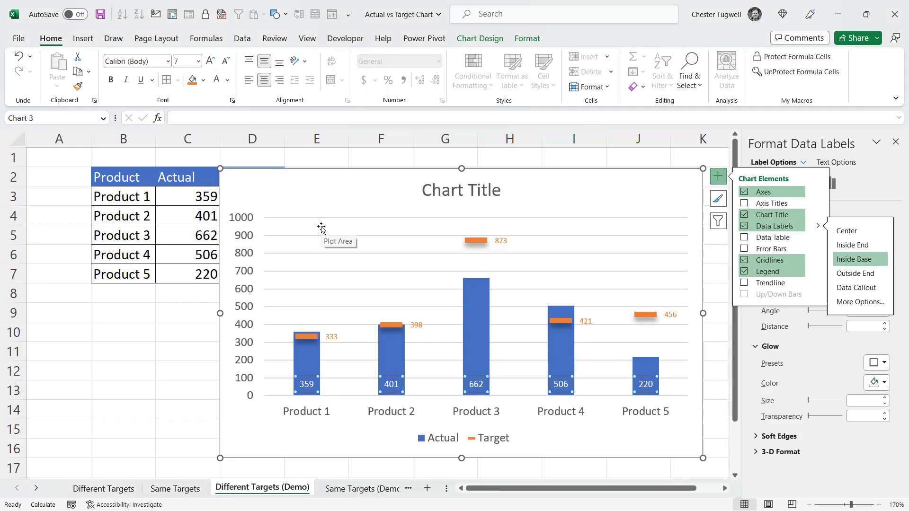
left_click(337, 230)
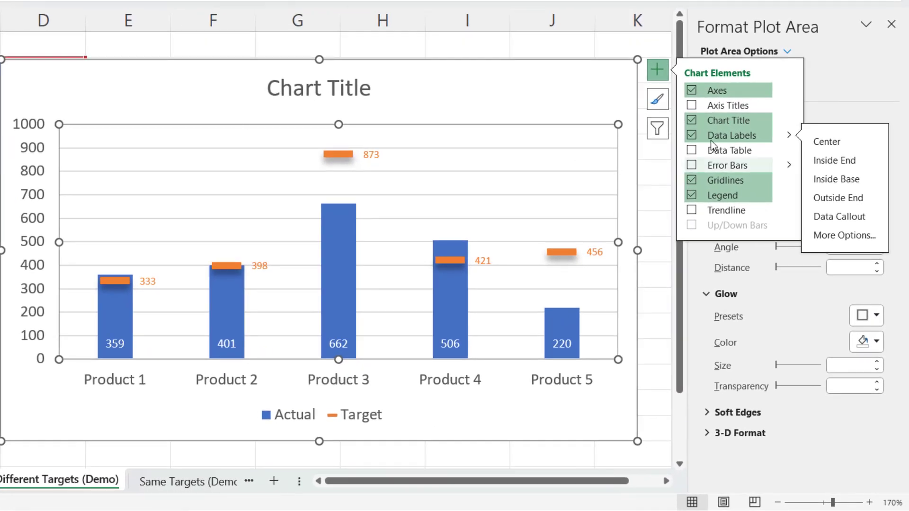
left_click(662, 71)
left_click(662, 70)
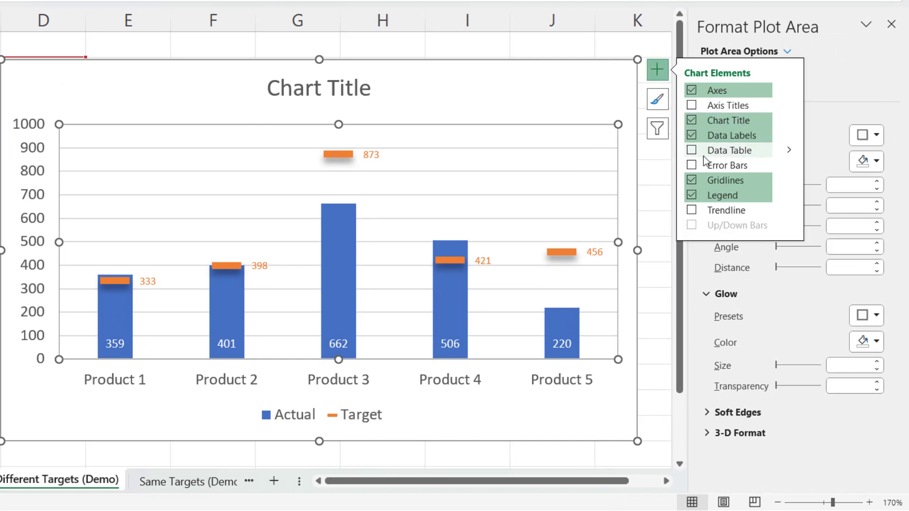
left_click(692, 181)
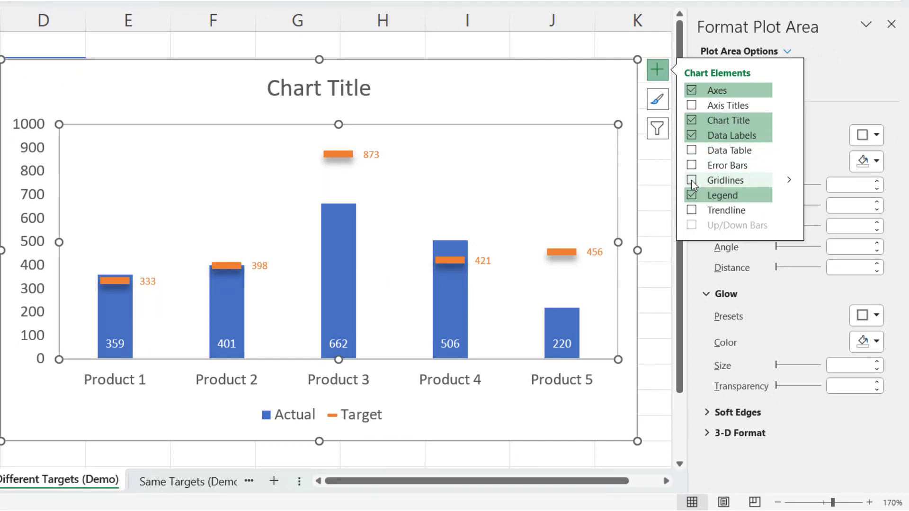
Set the Actual series gap width to 100% in Format Data Series.
right_click(333, 234)
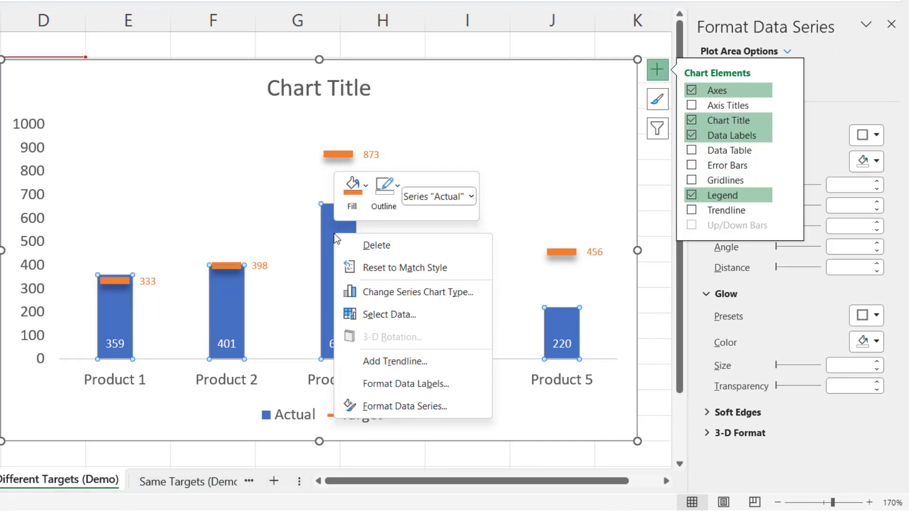
left_click(380, 407)
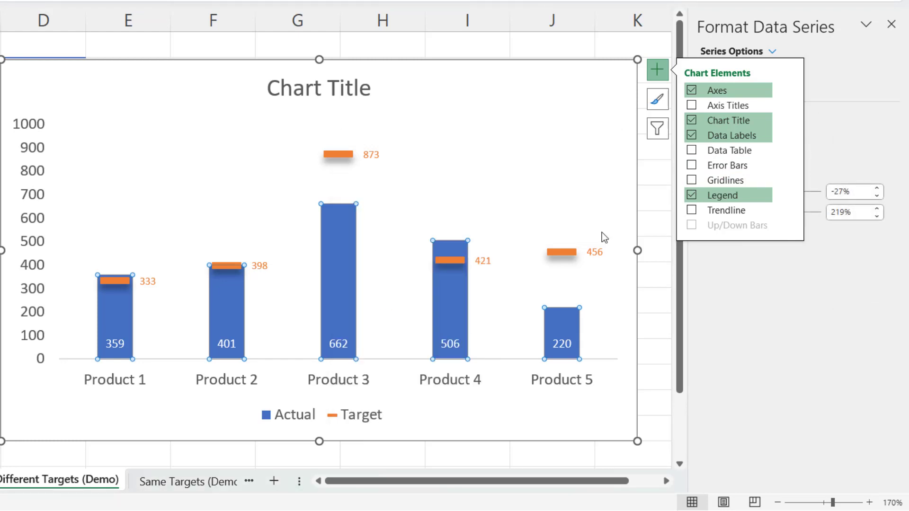
left_click(667, 74)
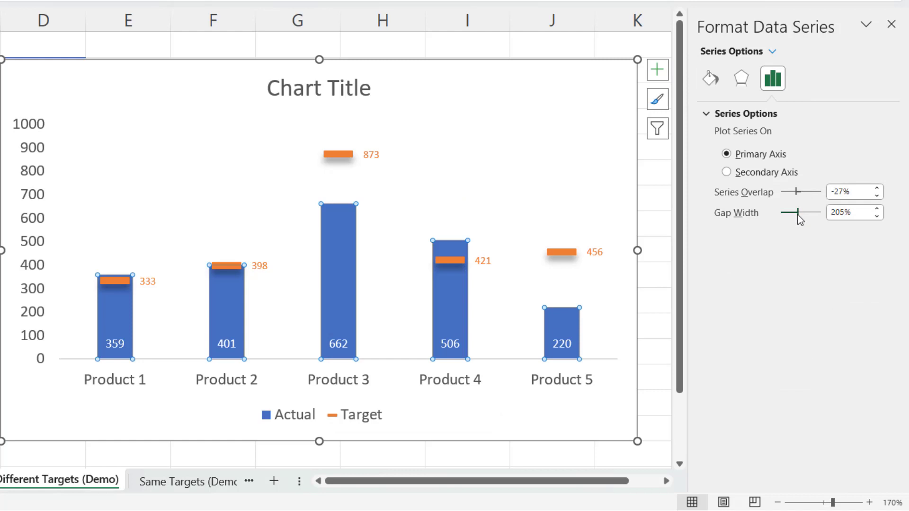
left_click_drag(798, 215, 790, 215)
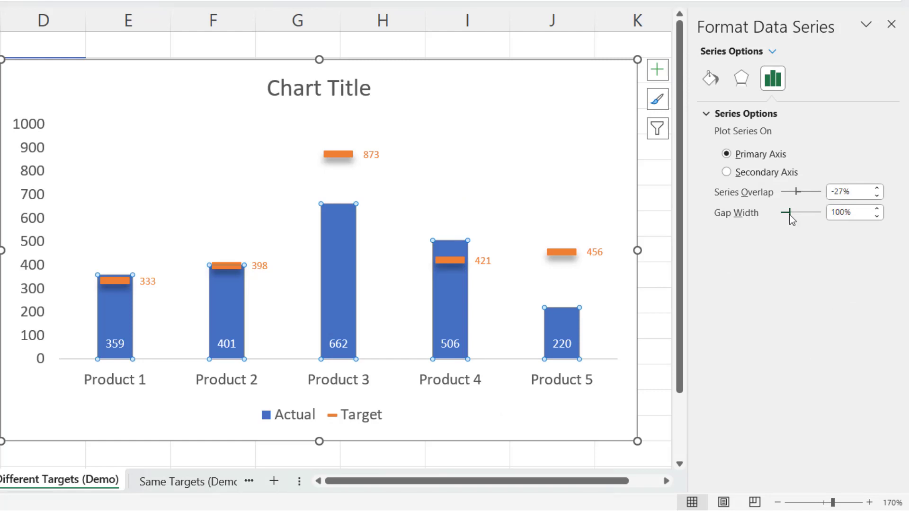
Increase the Target dash marker size from 16 to 19.
left_click(336, 155)
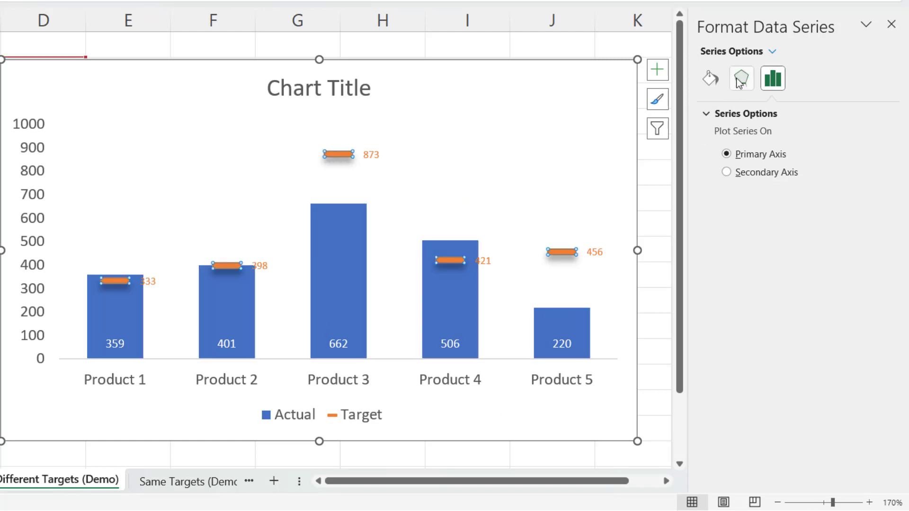
left_click(711, 78)
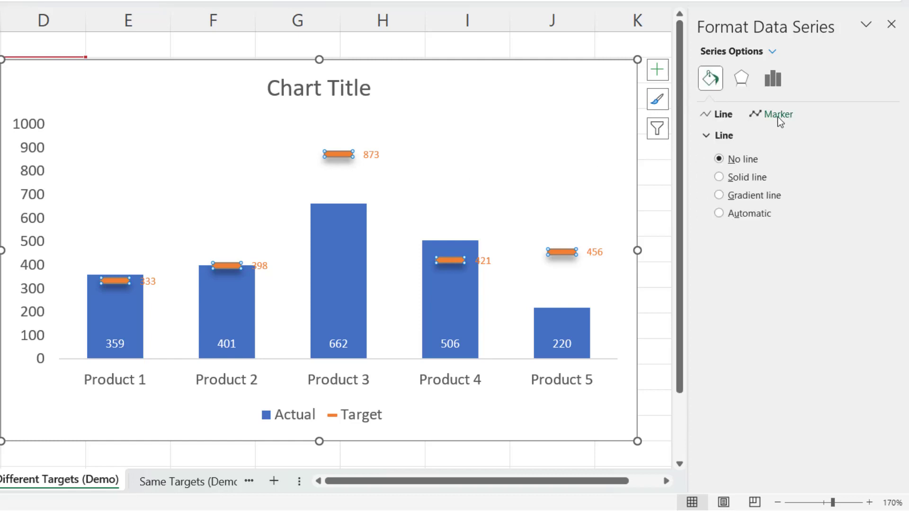
left_click(779, 118)
left_click(748, 136)
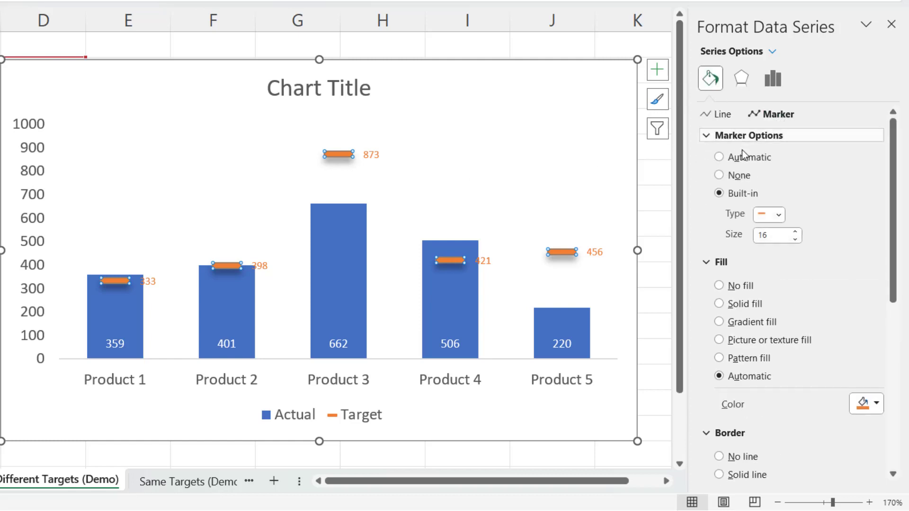
left_click(796, 232)
left_click(795, 232)
left_click(795, 232)
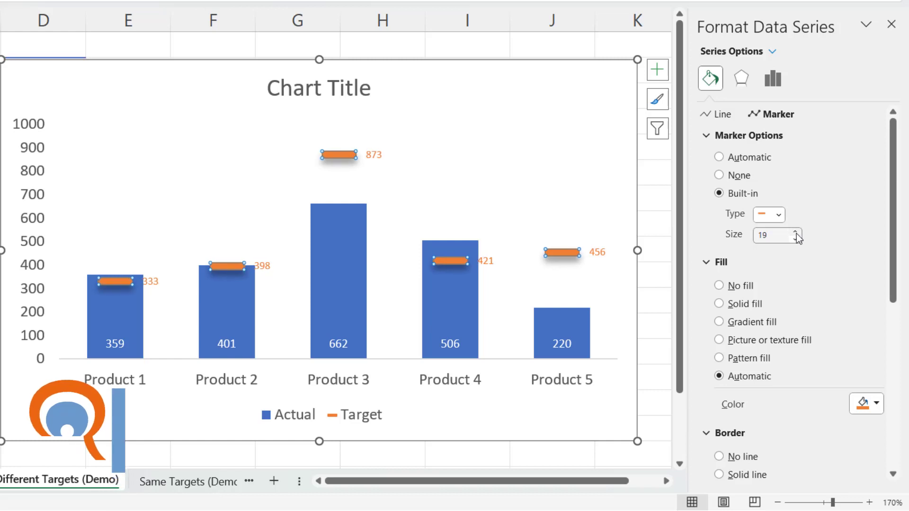
left_click(522, 158)
Replace the chart title text with 'Actual vs Target'.
left_click(371, 82)
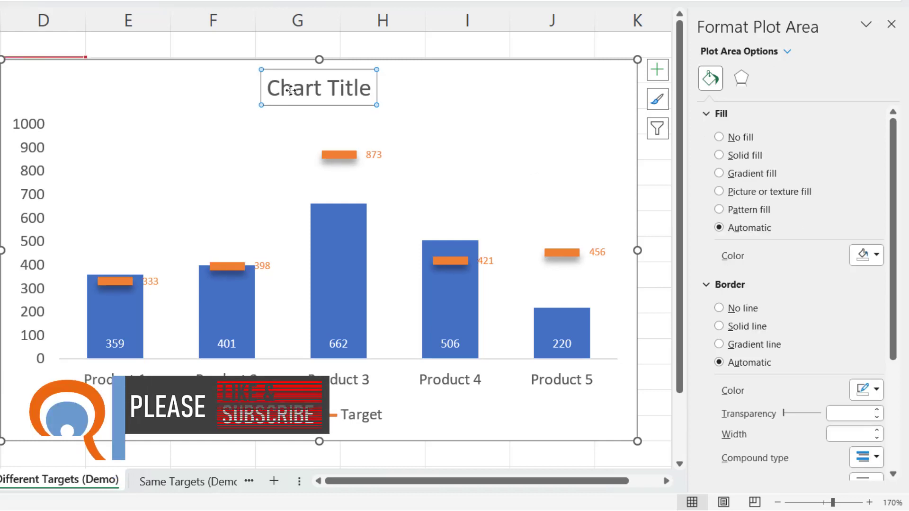
triple_click(372, 81)
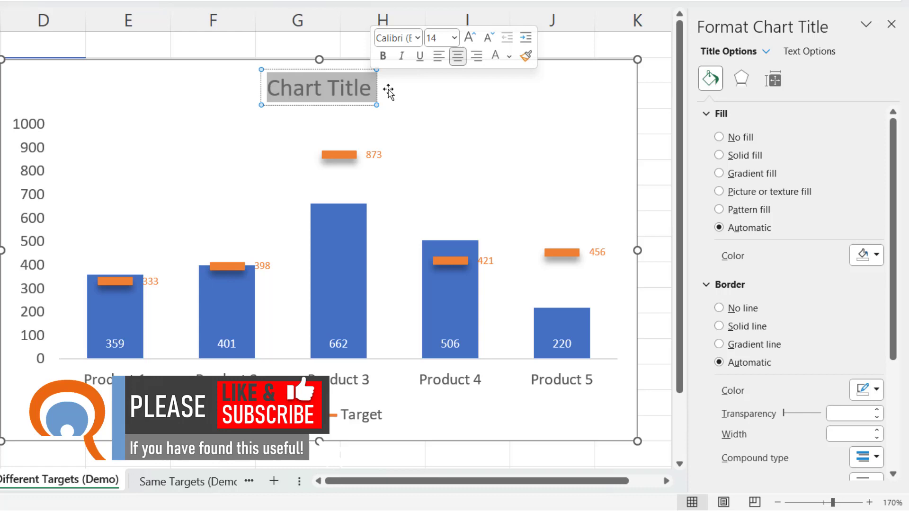
type("Actual vs Target")
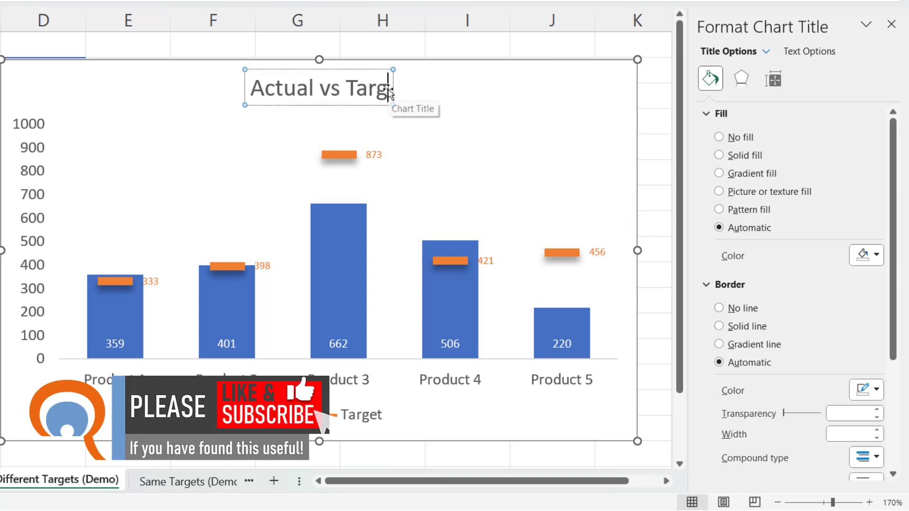
left_click(513, 112)
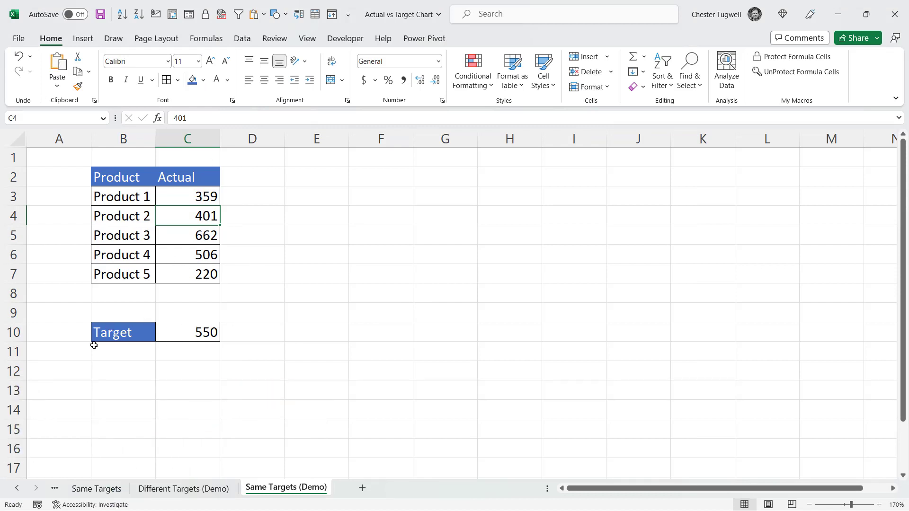
Insert a clustered column chart of the Actual values and drag it beside the table.
left_click(128, 215)
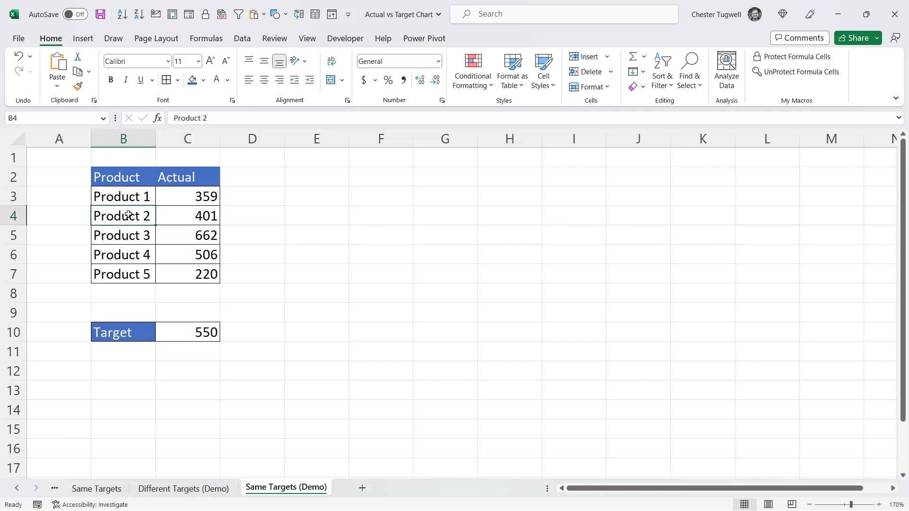
left_click(83, 38)
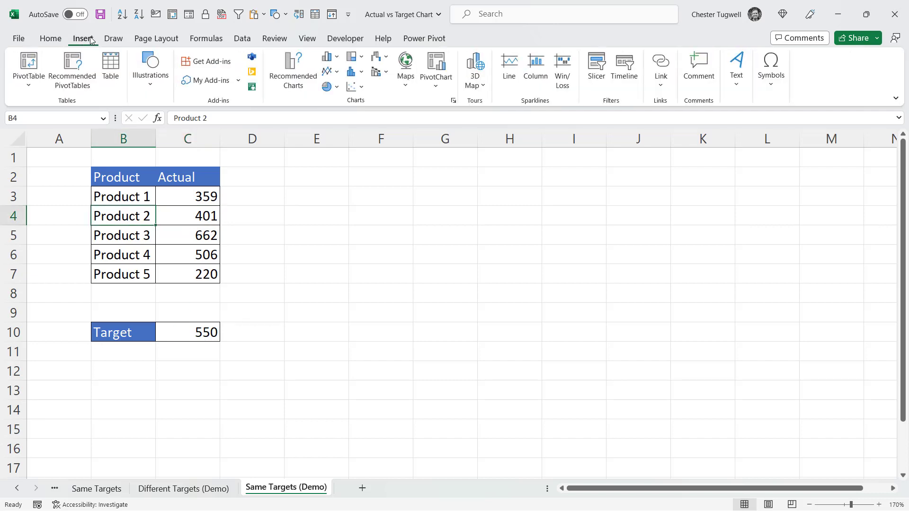
left_click(330, 61)
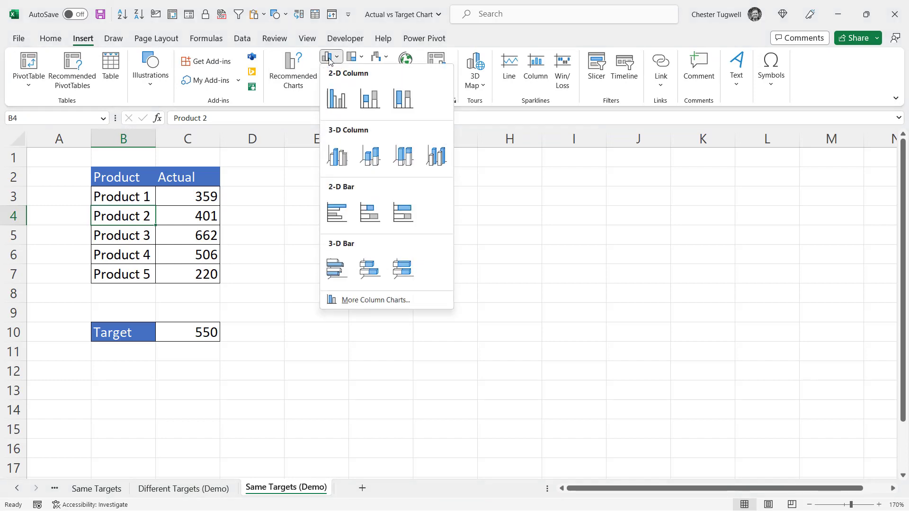
left_click(335, 108)
left_click_drag(376, 173, 507, 170)
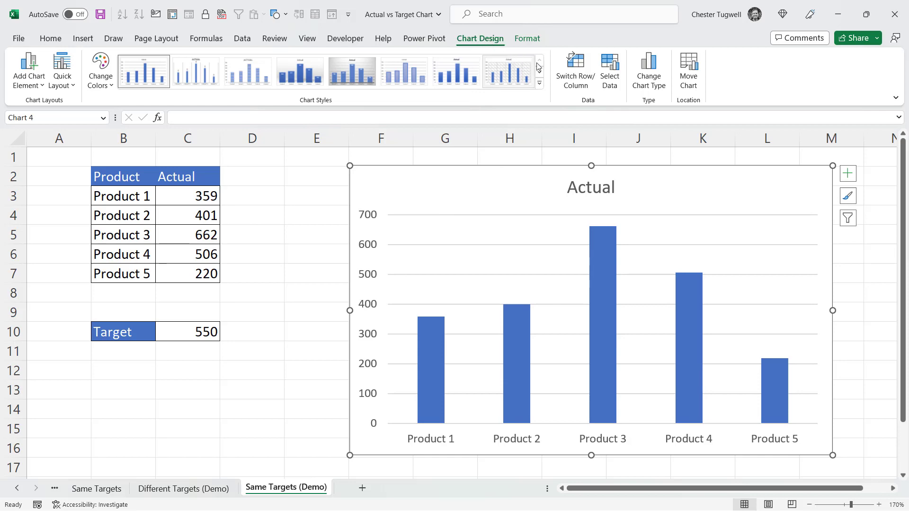
Add a new chart series named from cell B10 with value C10 (550) through Select Data.
left_click(609, 85)
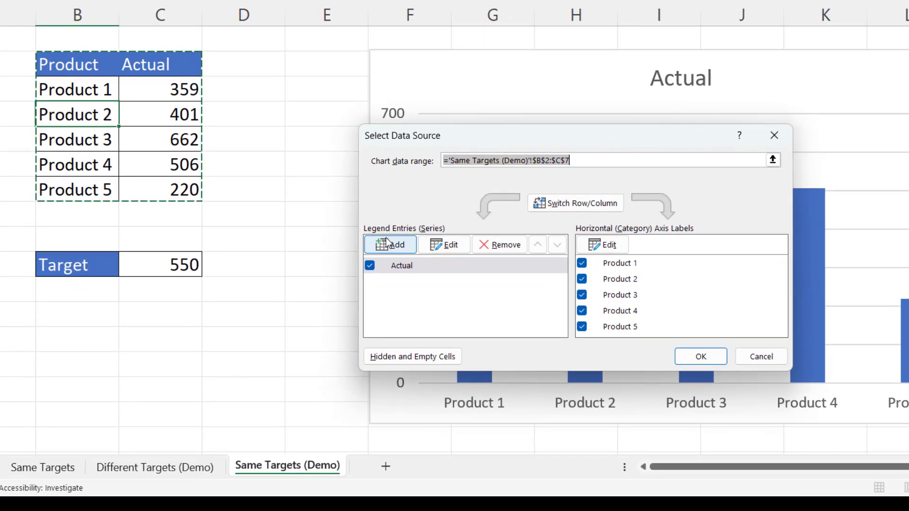
left_click(390, 245)
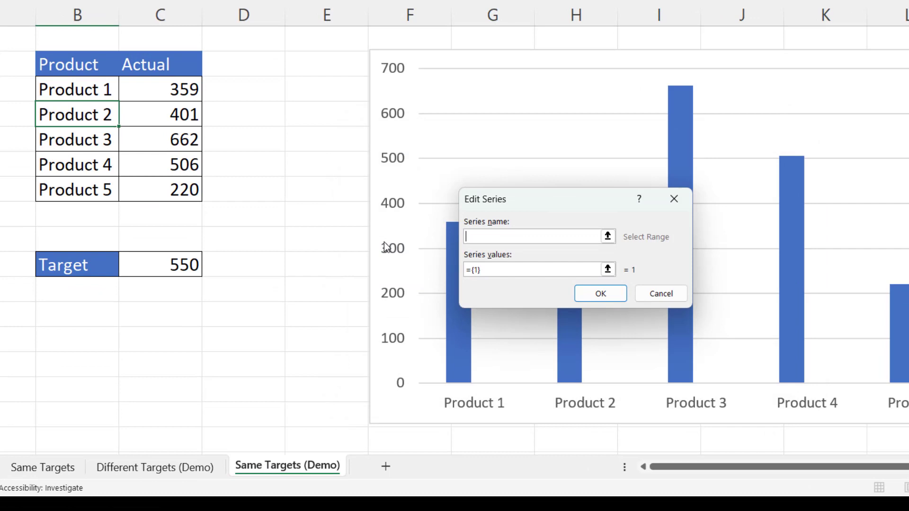
left_click(80, 264)
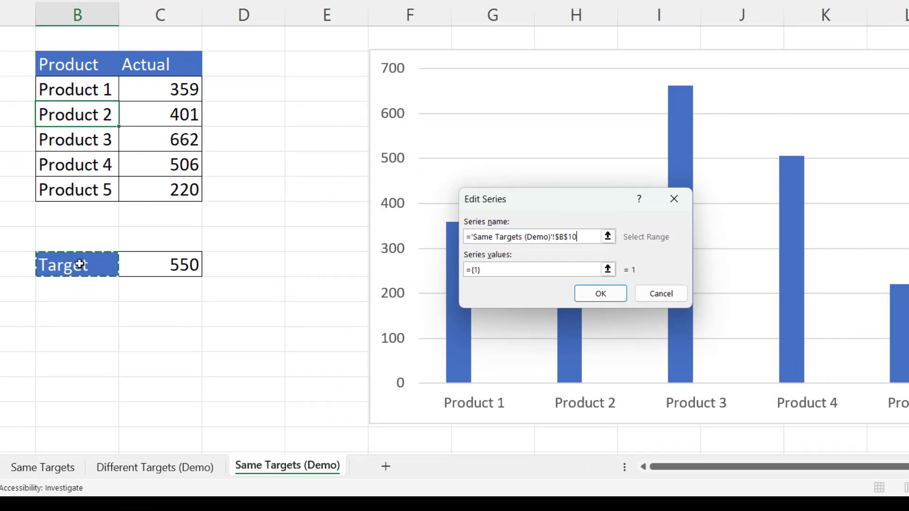
left_click(472, 269)
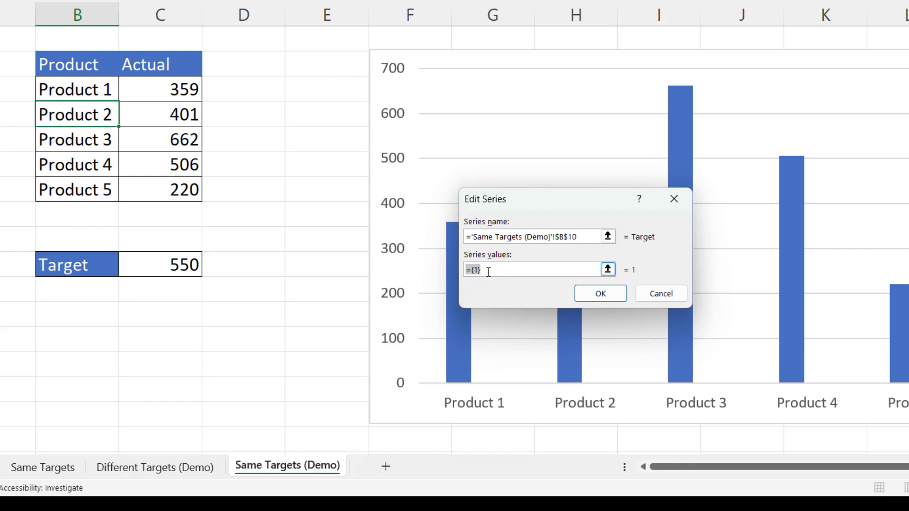
left_click(180, 267)
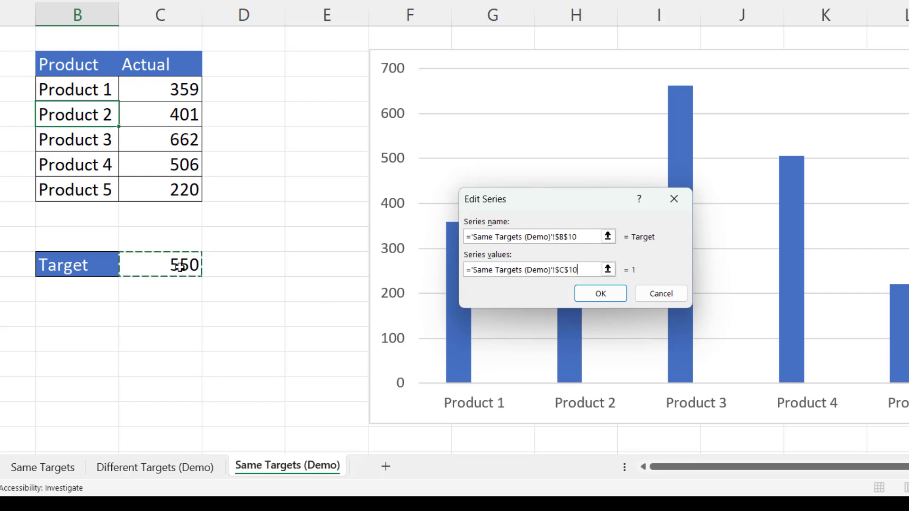
left_click(604, 292)
left_click(691, 353)
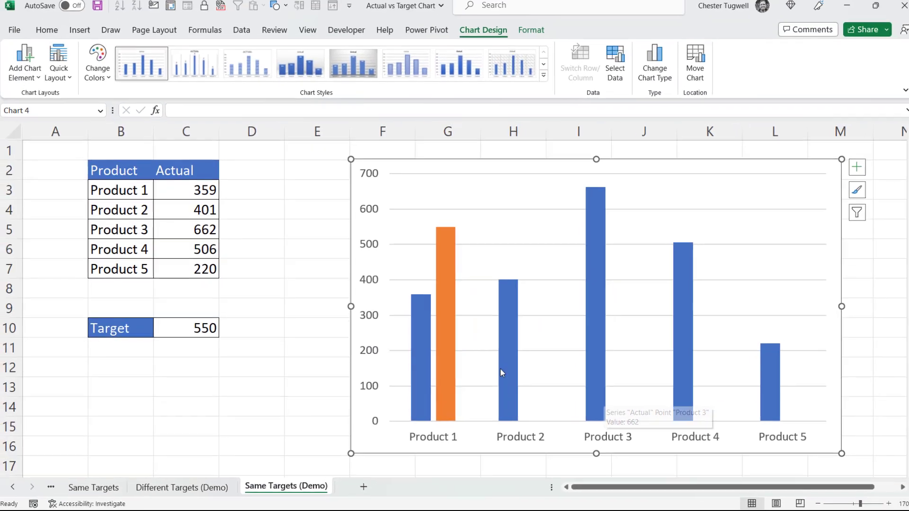
Change the Target series chart type to Scatter in the Combo settings.
left_click(455, 259)
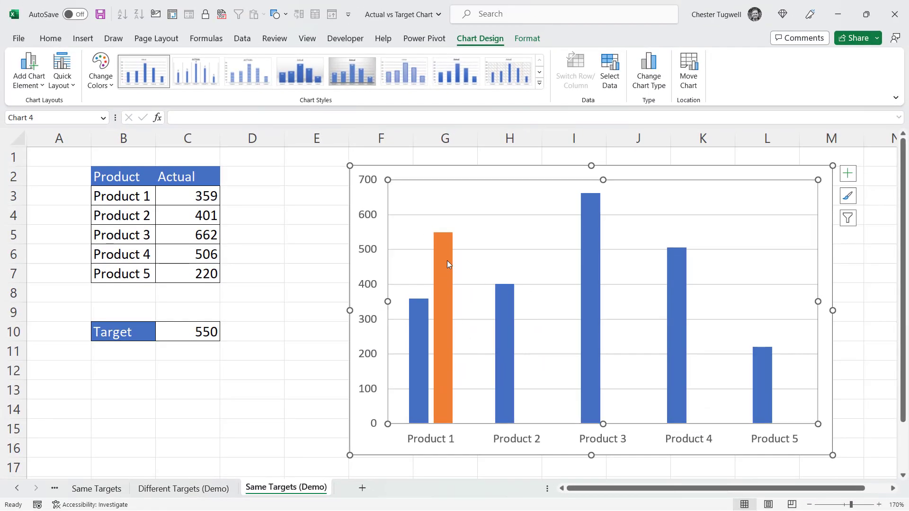
right_click(442, 257)
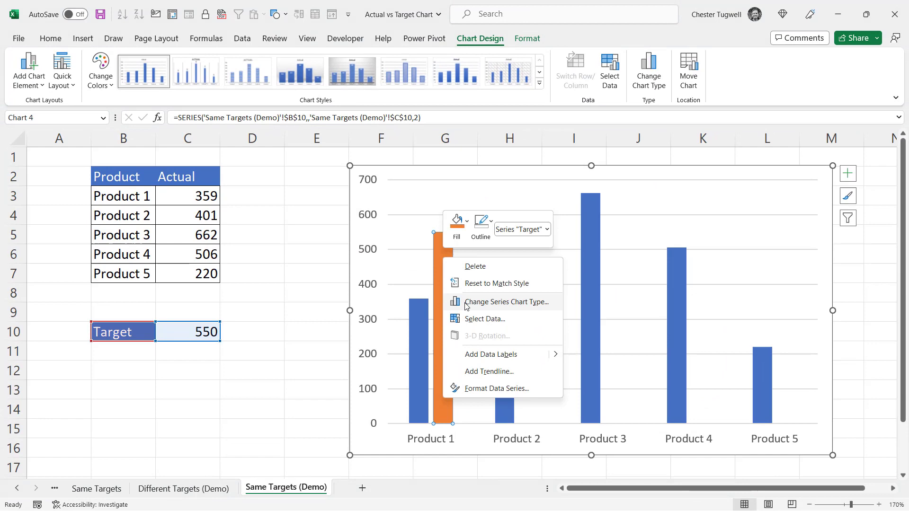
left_click(532, 304)
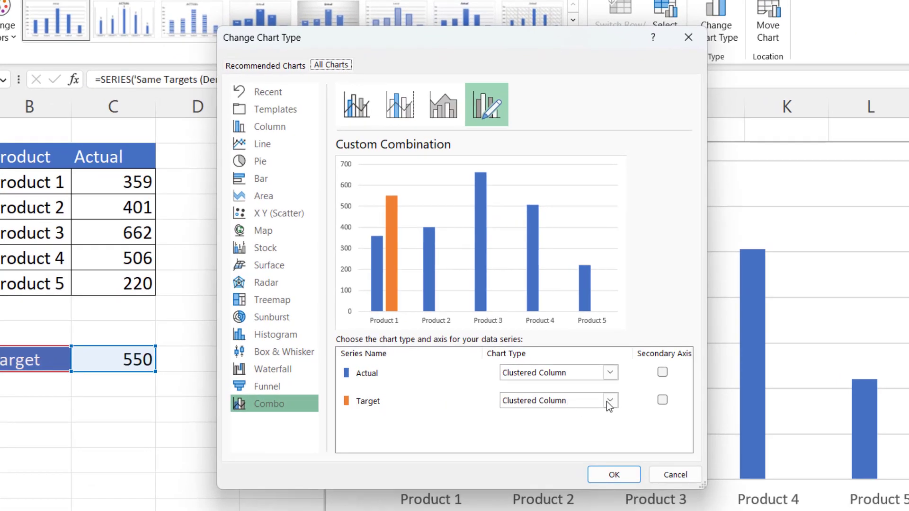
left_click(609, 402)
left_click_drag(681, 180, 561, 285)
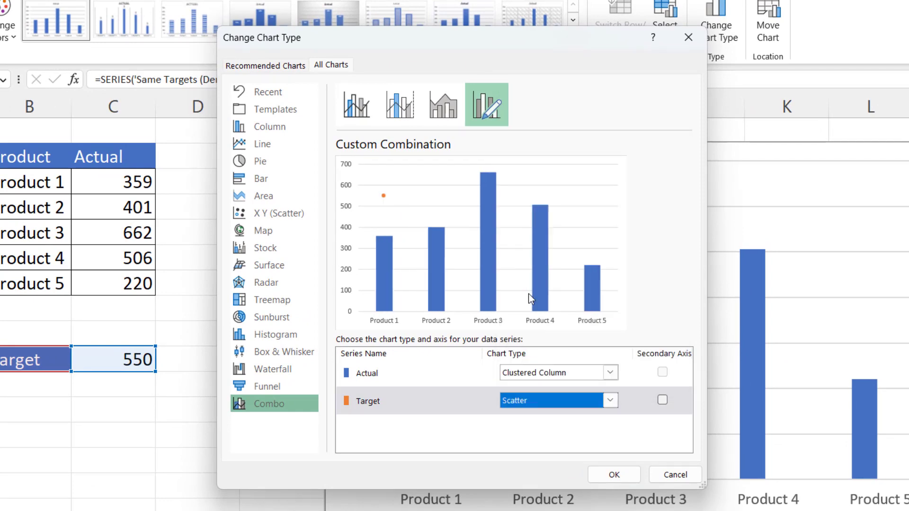
left_click(614, 475)
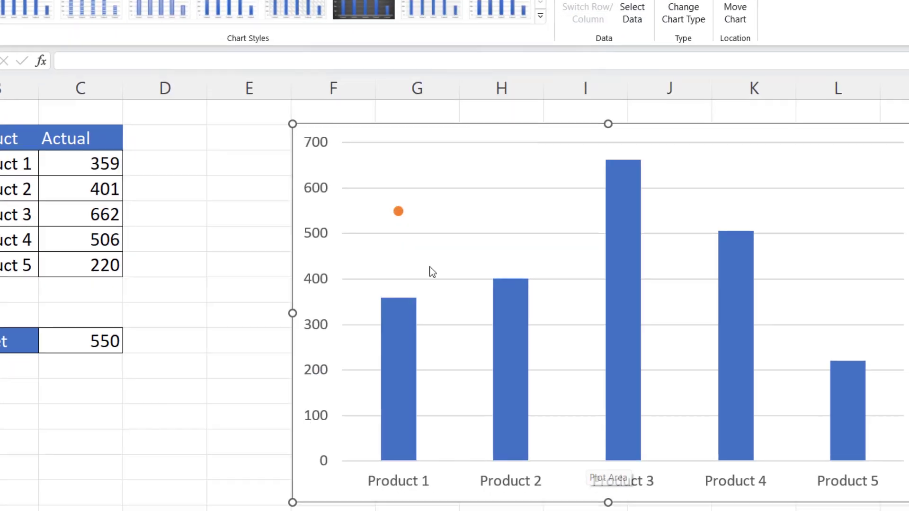
Add error bars to the Target point and open their More Options formatting pane.
left_click(431, 231)
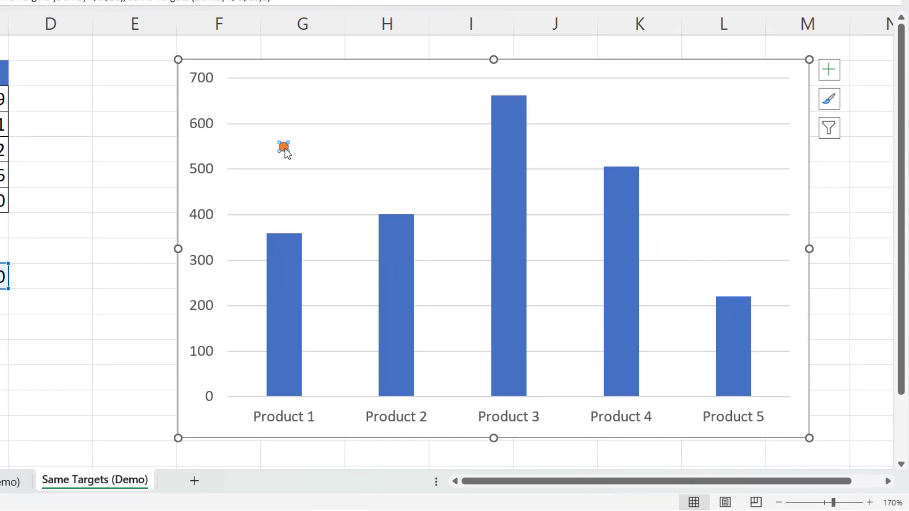
left_click(829, 70)
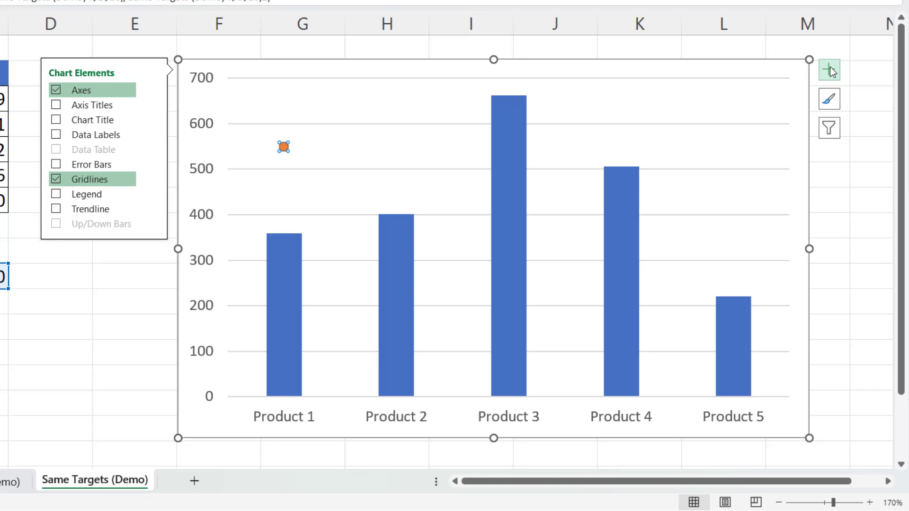
left_click(57, 165)
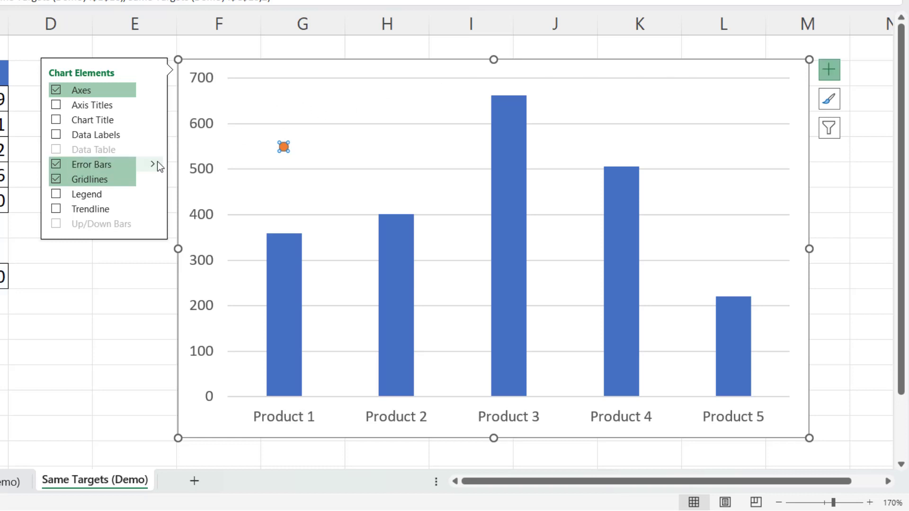
left_click(157, 164)
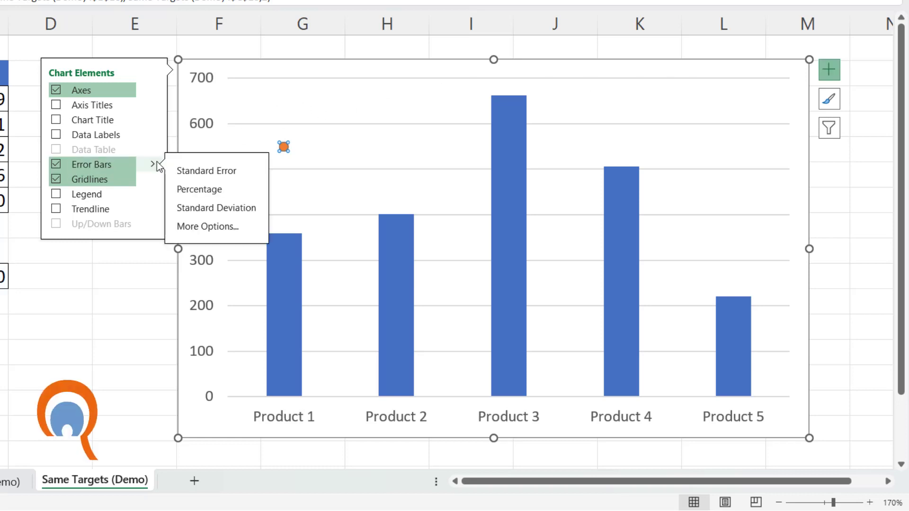
left_click(189, 227)
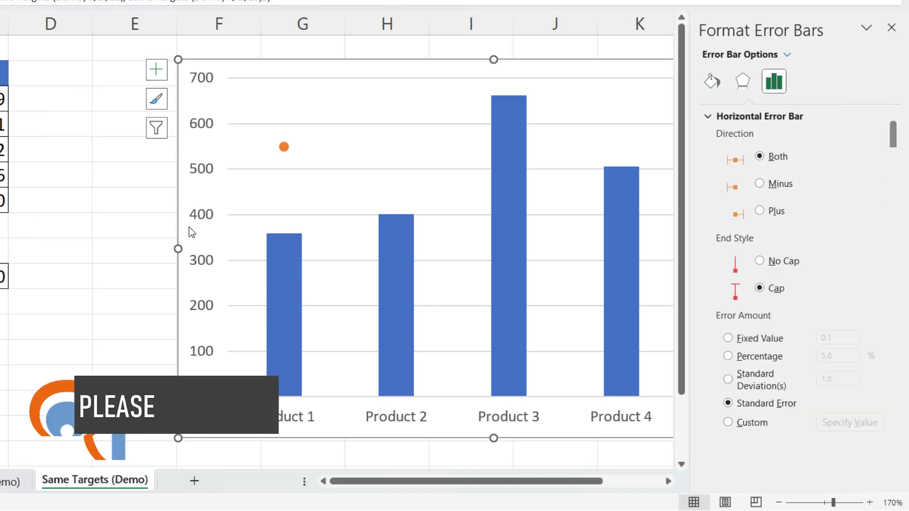
Set the horizontal error bar to Plus direction, No Cap, and a Fixed Value of 5.
left_click(761, 210)
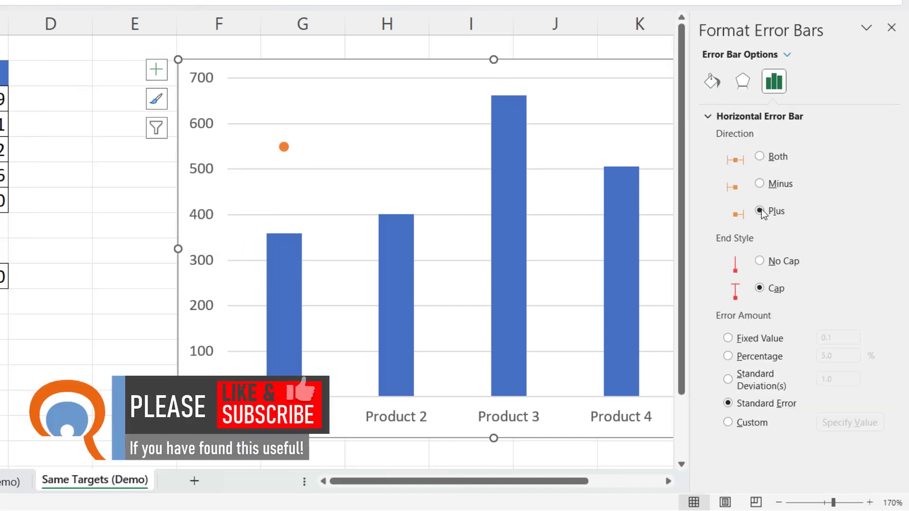
left_click(760, 261)
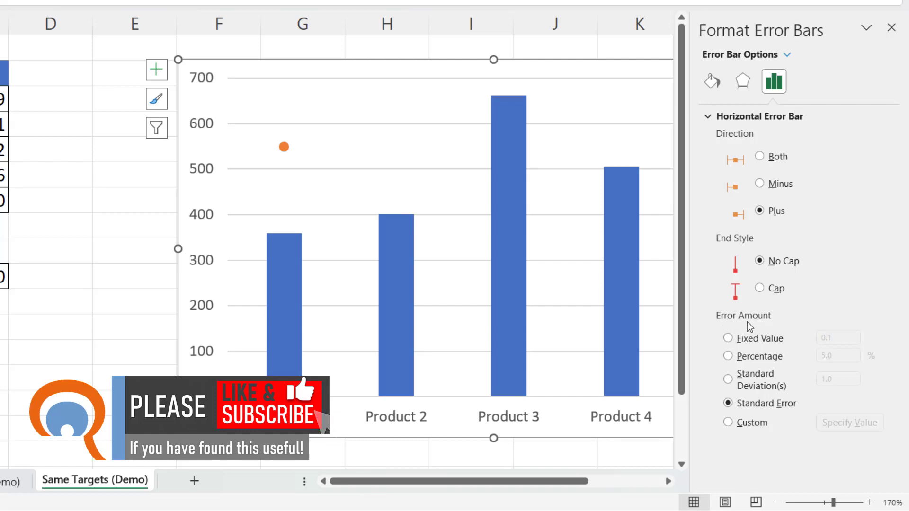
left_click(728, 339)
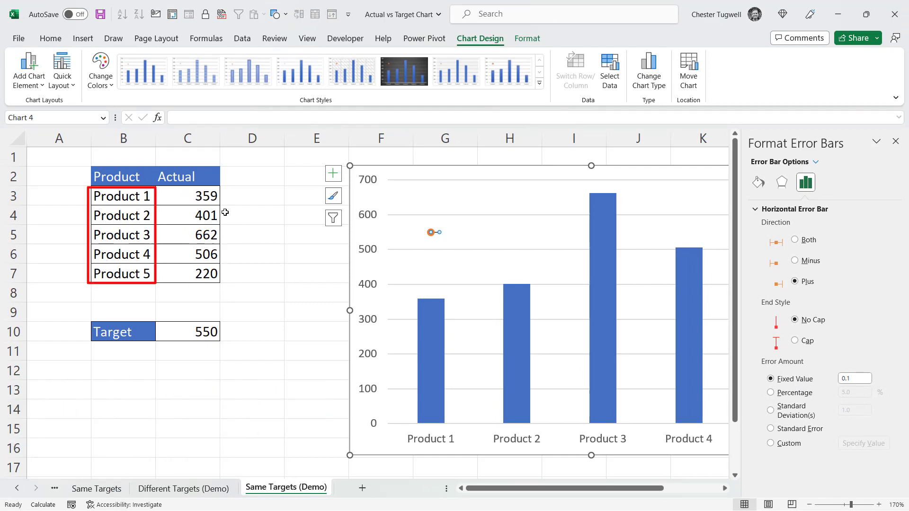
left_click(850, 379)
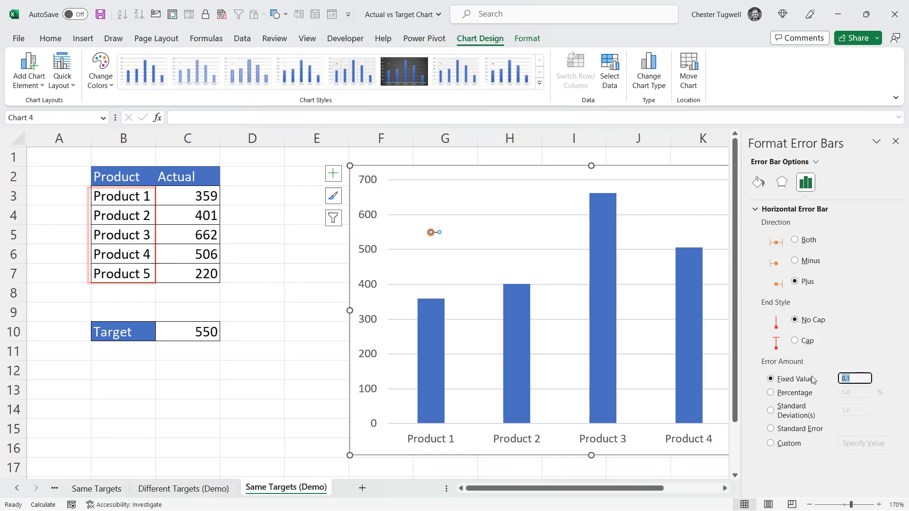
type("5")
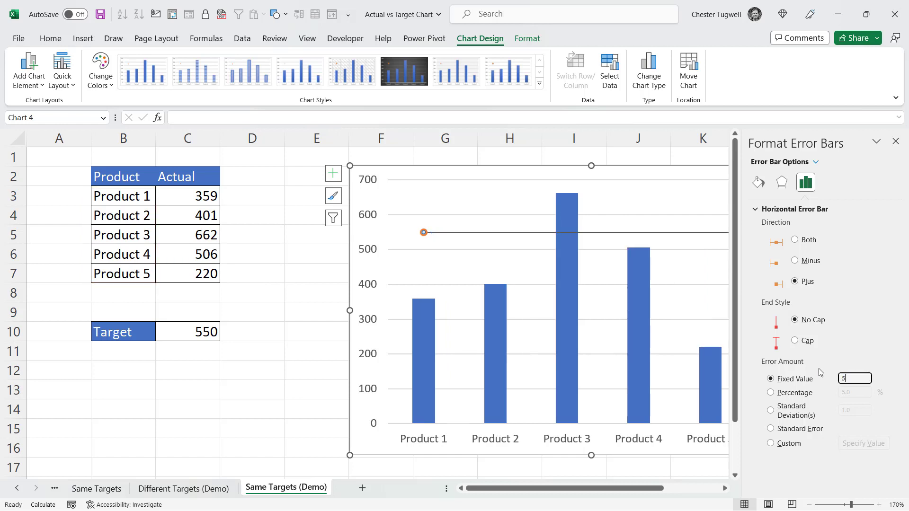
scroll(376, 289, "right", 3)
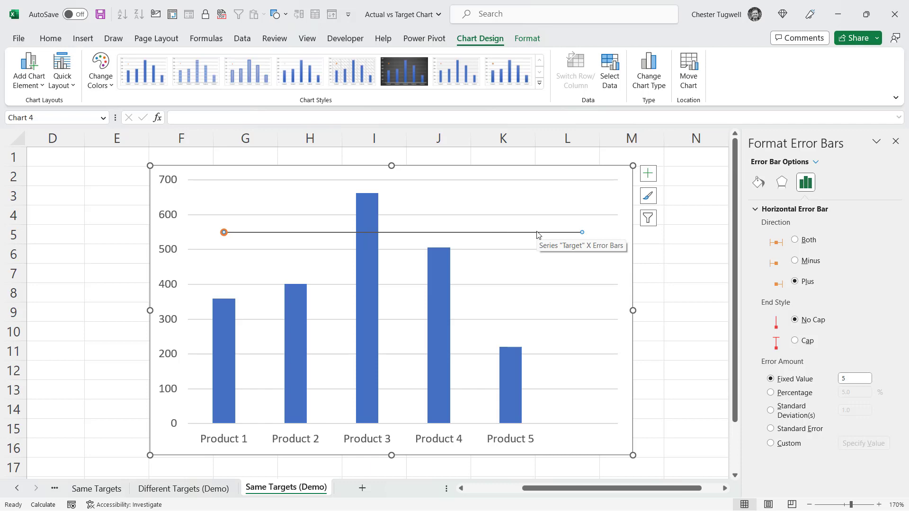
Edit the Target series in Select Data to use 0.5 as its X value.
left_click(604, 85)
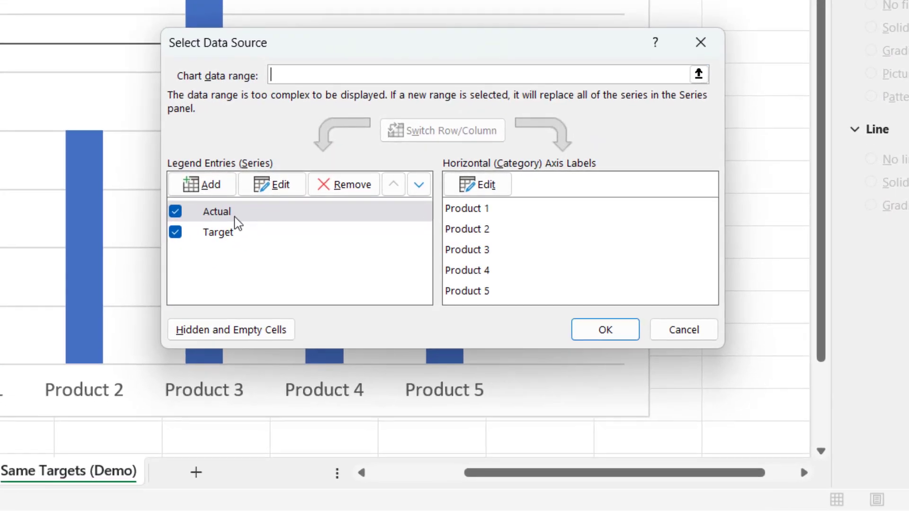
left_click(229, 232)
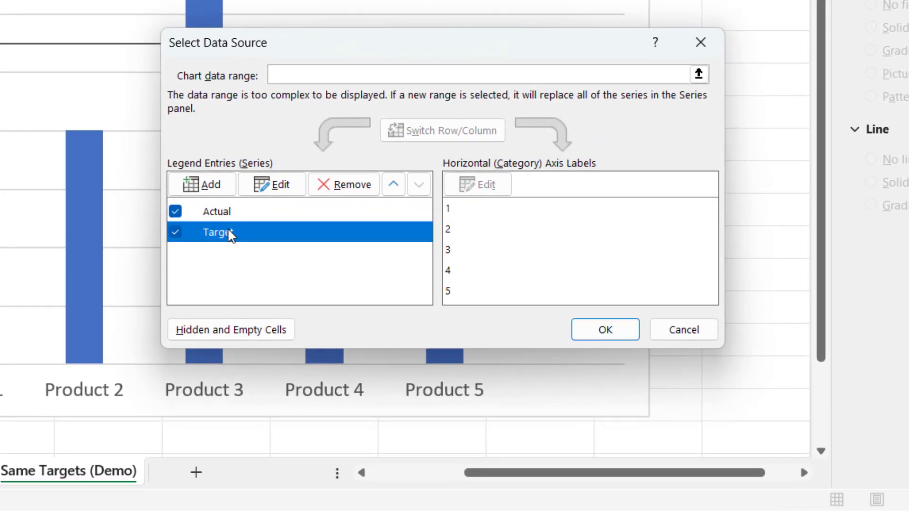
left_click(278, 186)
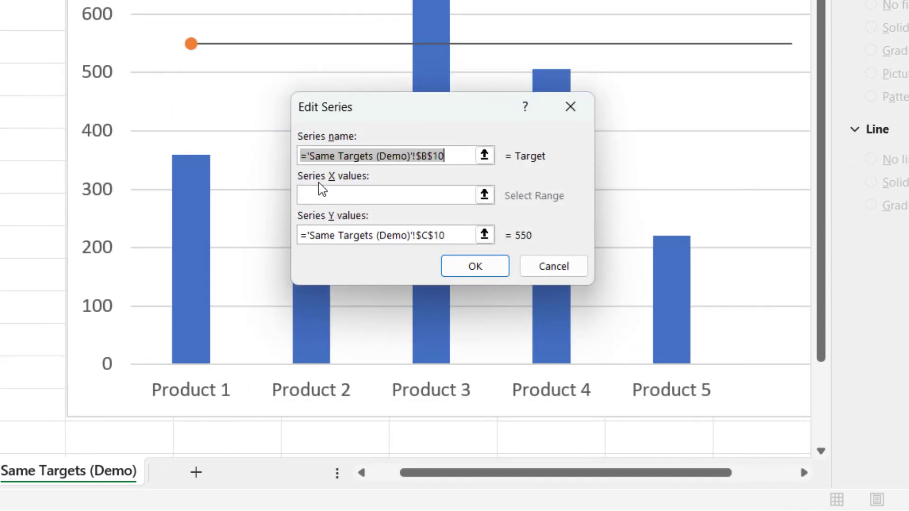
left_click(331, 195)
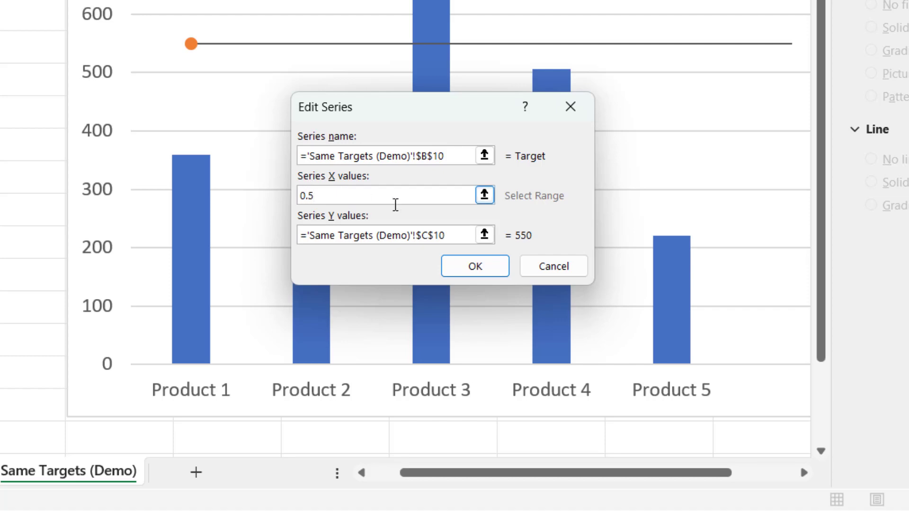
left_click(475, 267)
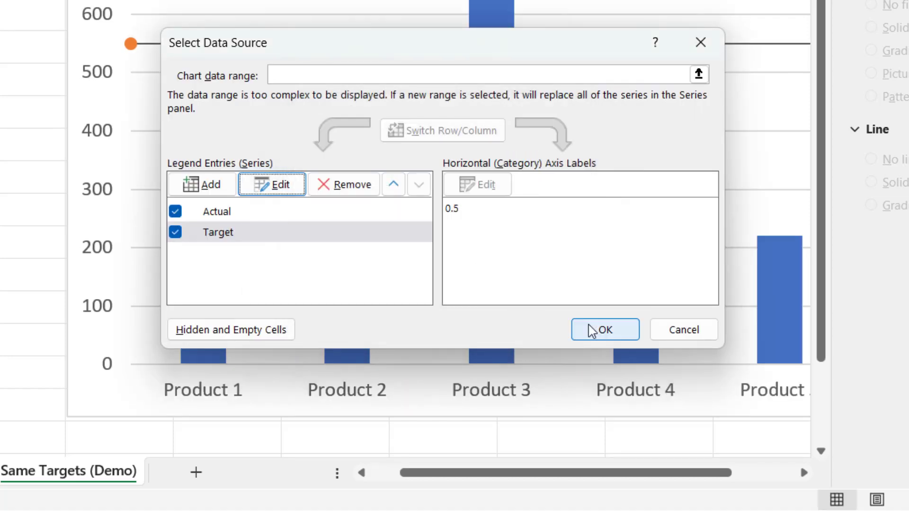
left_click(591, 329)
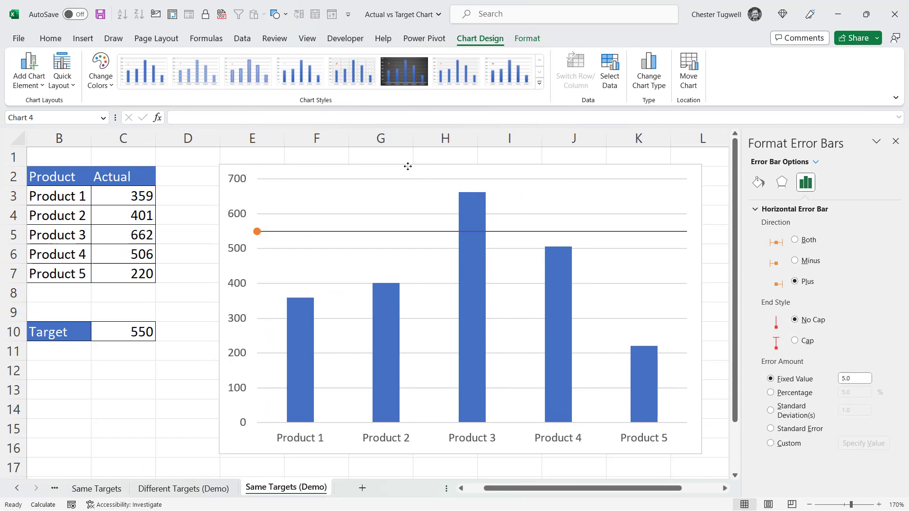
Set the Target point's marker option to None under Fill & Line.
left_click(475, 127)
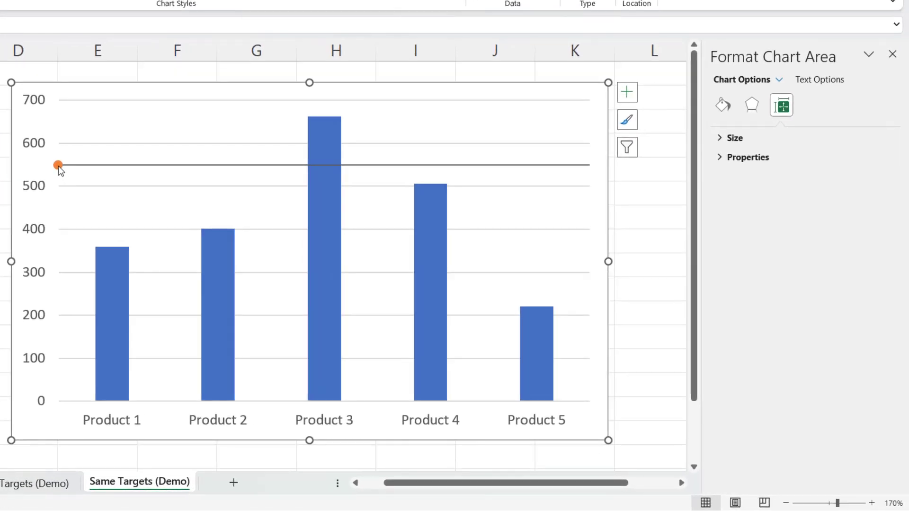
mouse_move(58, 166)
left_click(59, 166)
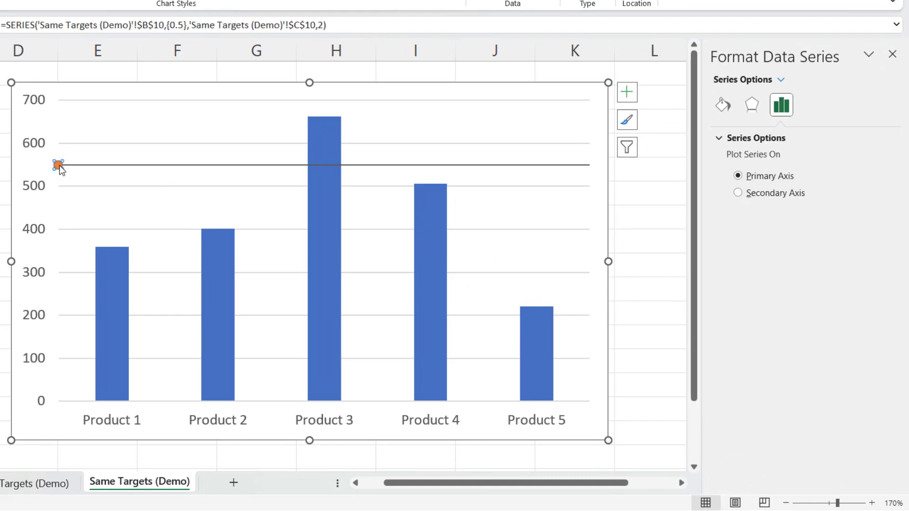
left_click(723, 105)
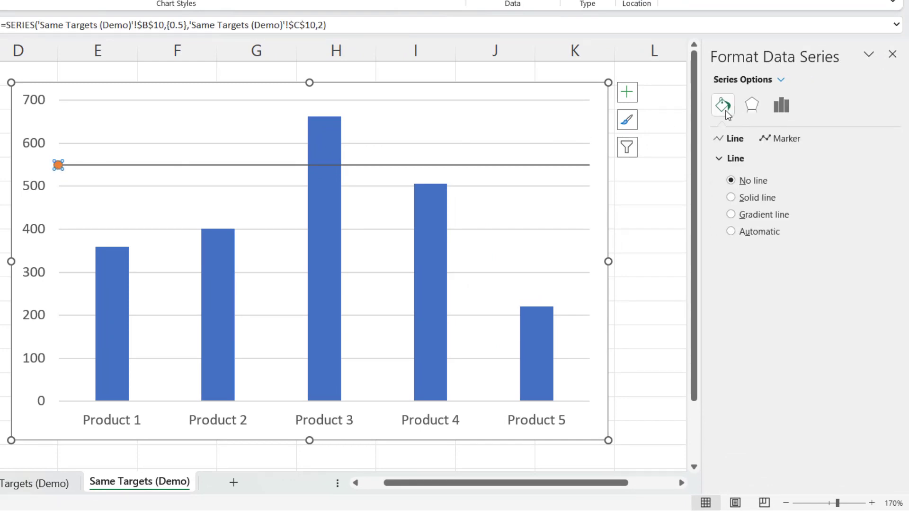
left_click(780, 139)
left_click(732, 159)
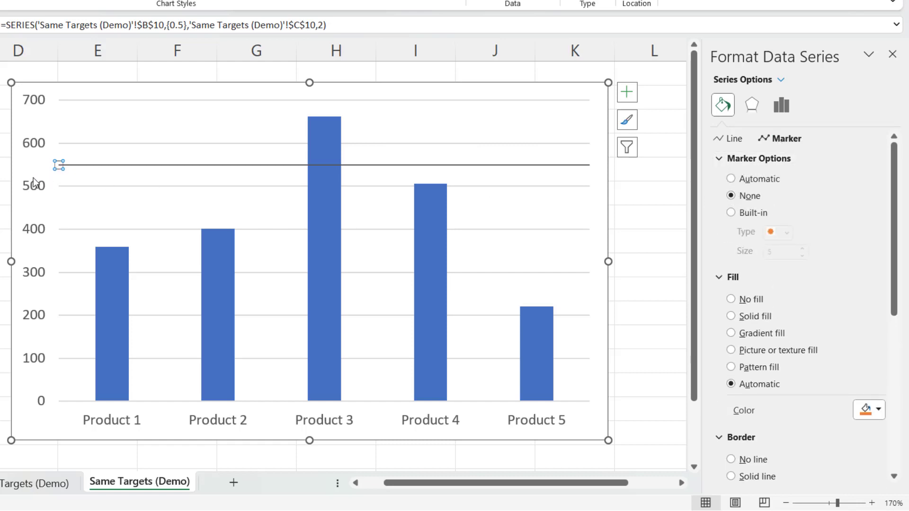
Add data labels and drag the 550 label to the target line's right end.
left_click(627, 93)
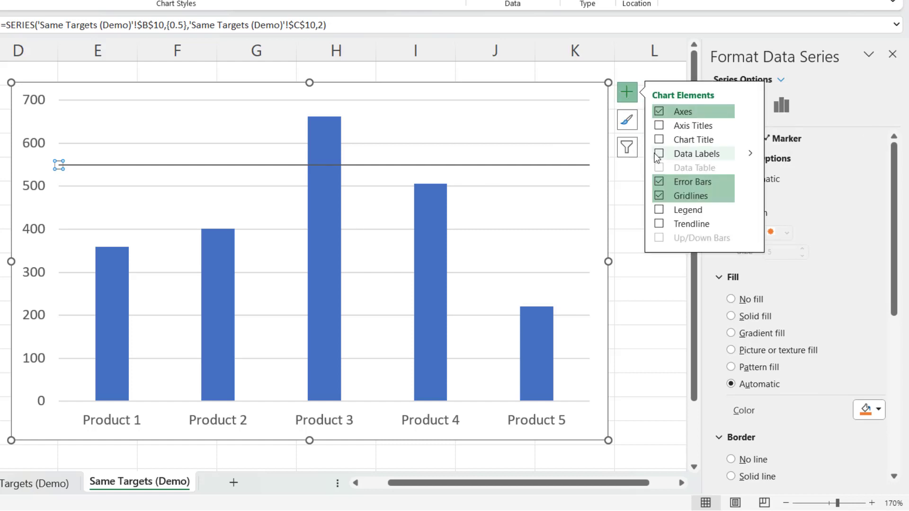
left_click(90, 166)
left_click_drag(90, 154, 583, 136)
left_click(510, 150)
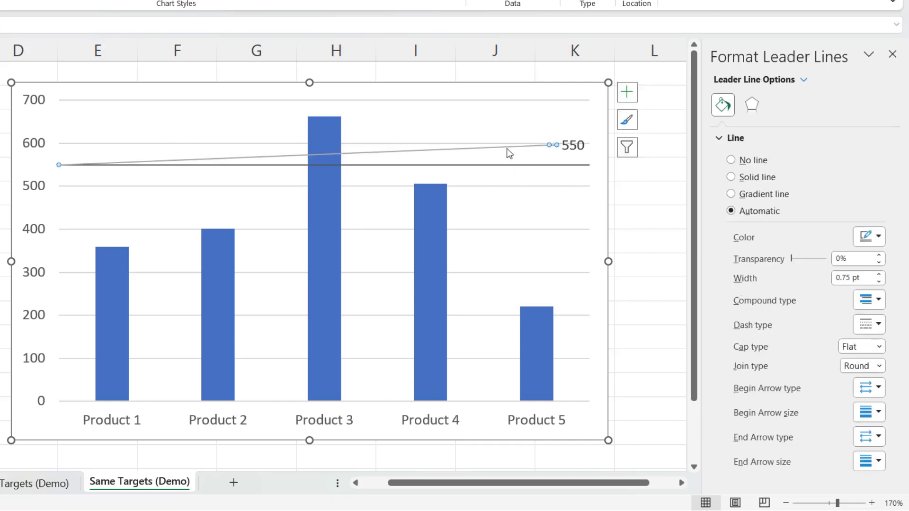
left_click(506, 151)
left_click(567, 151)
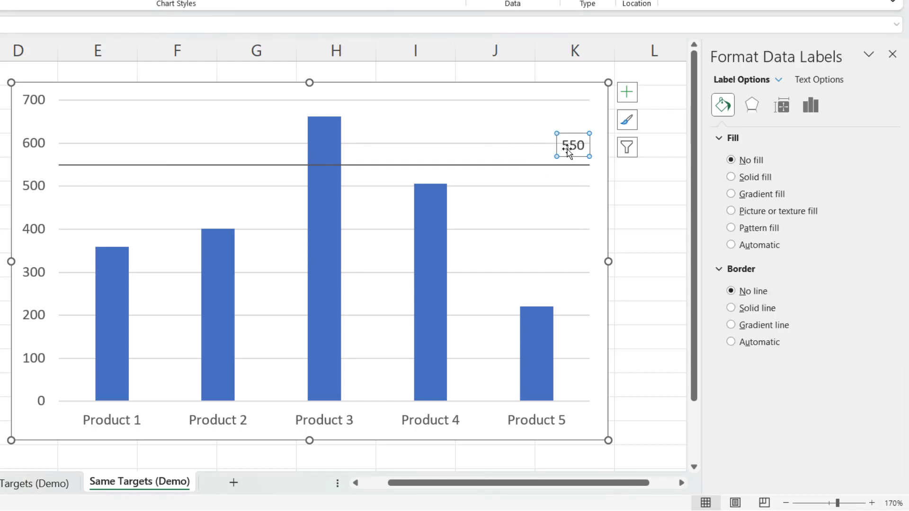
Format the label to include Series Name with a space separator, then nudge it left.
right_click(567, 150)
left_click(608, 334)
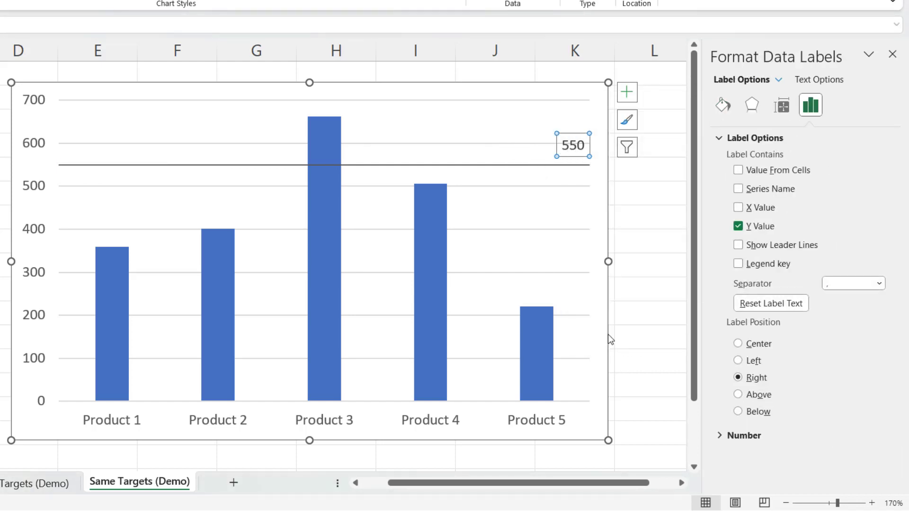
left_click(739, 189)
left_click(879, 283)
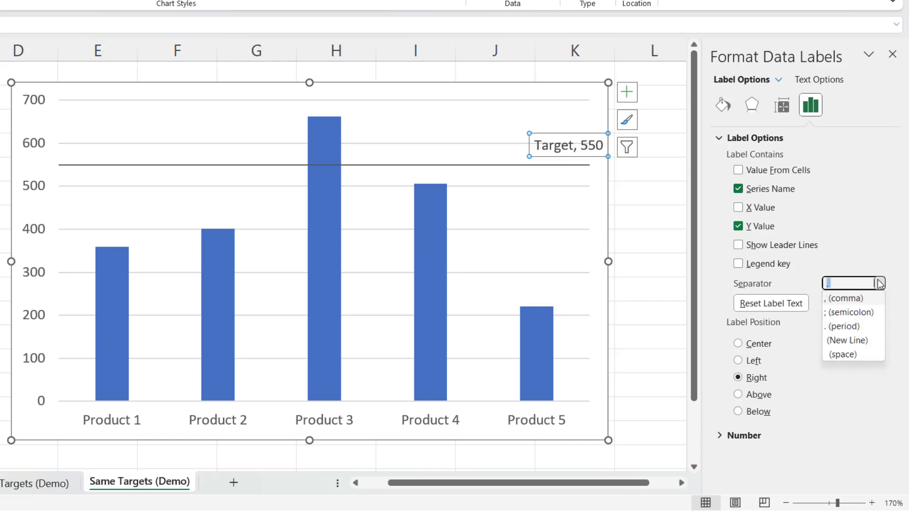
left_click(842, 354)
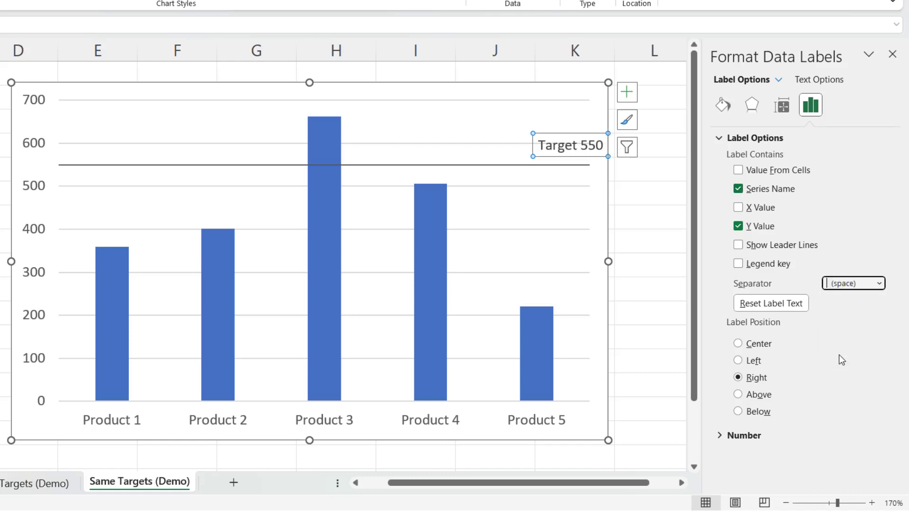
left_click(571, 157)
left_click_drag(571, 156, 555, 156)
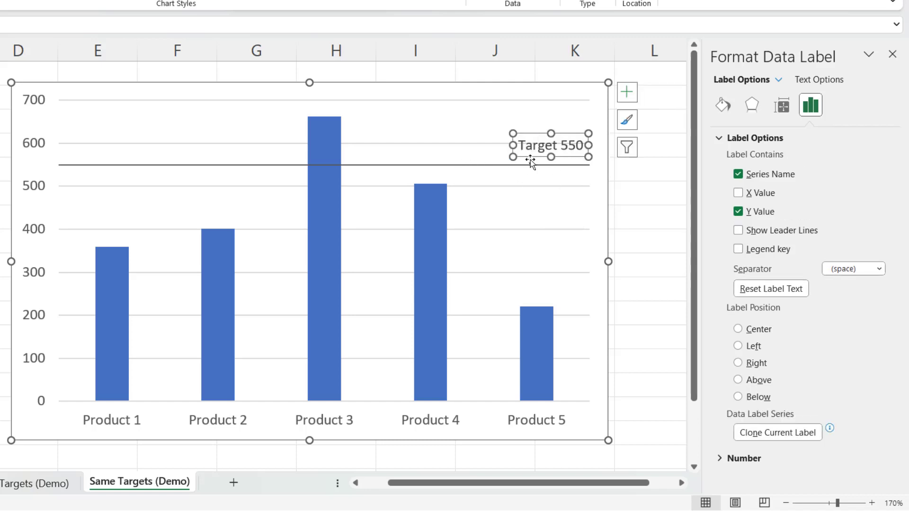
Colour the target line orange and increase its width to 1.75 pt.
left_click(439, 166)
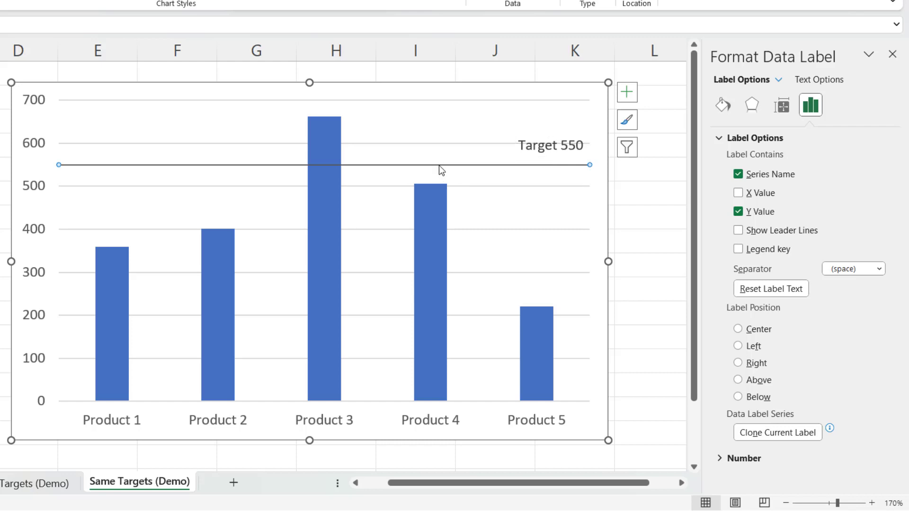
left_click(723, 105)
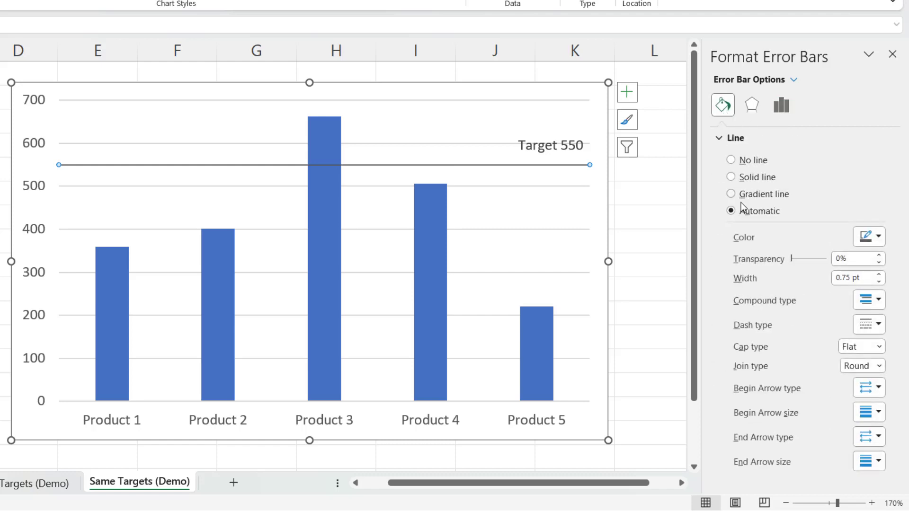
left_click(875, 238)
left_click(853, 276)
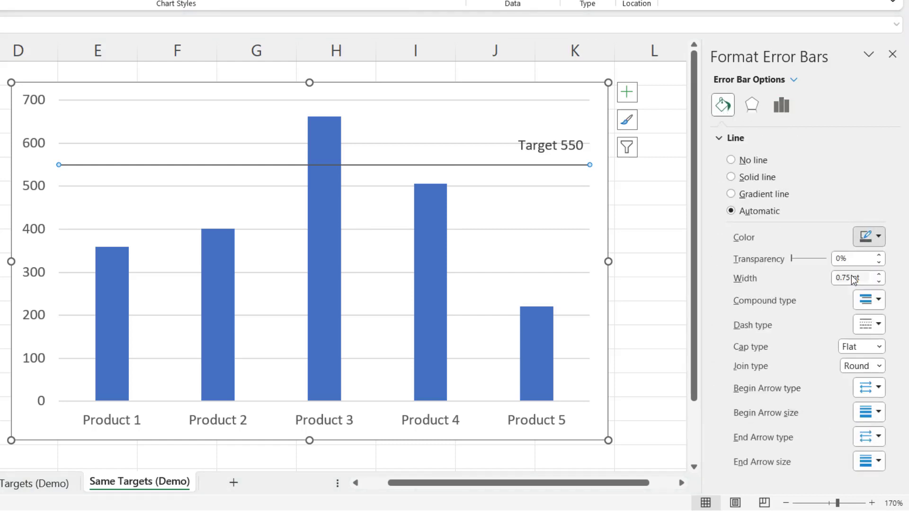
left_click(879, 275)
left_click(879, 275)
left_click(879, 275)
left_click(879, 275)
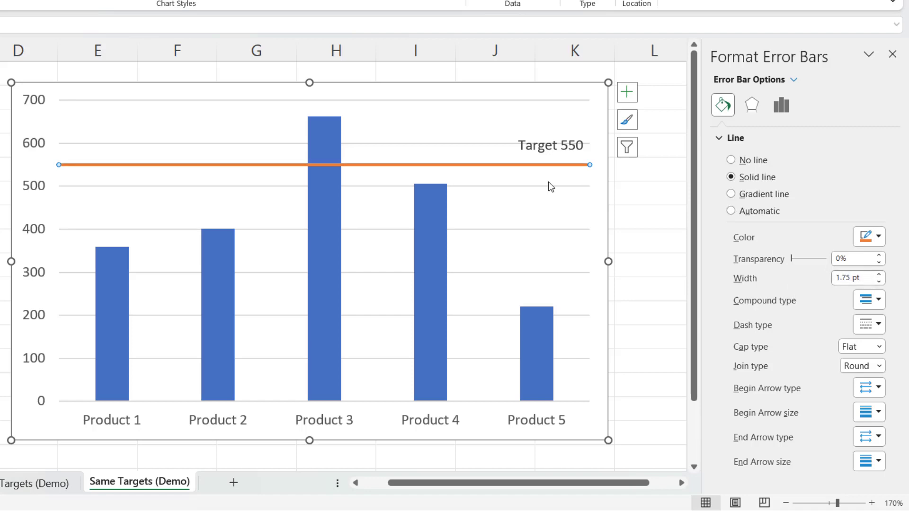
left_click(546, 145)
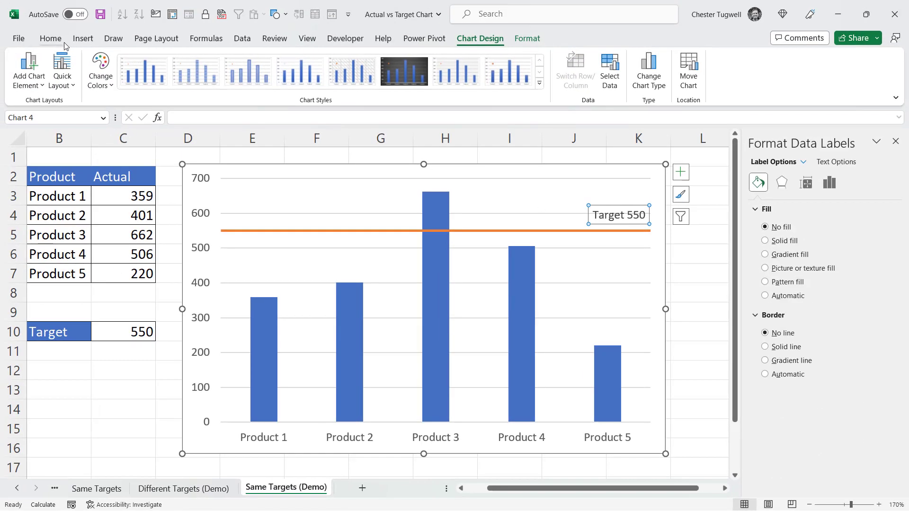
Set the Target 550 label's font colour to orange and deselect the chart.
left_click(22, 22)
left_click(228, 80)
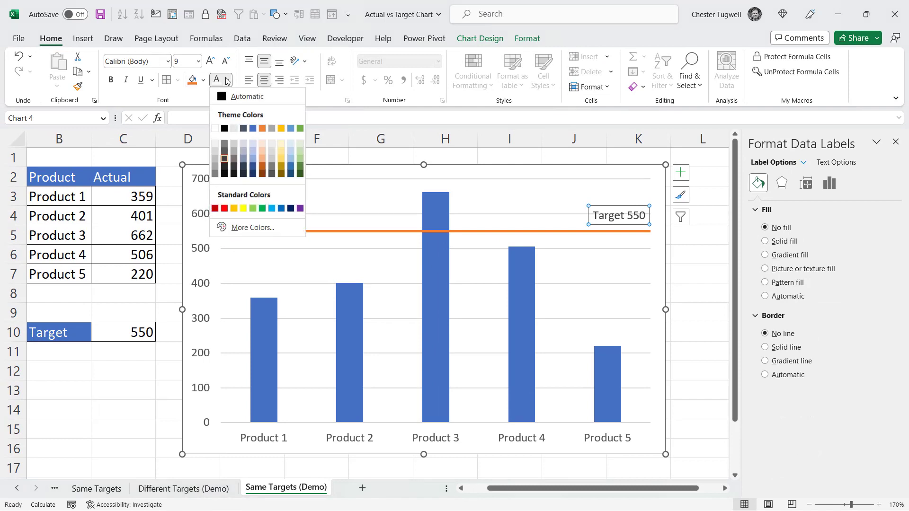
left_click(262, 129)
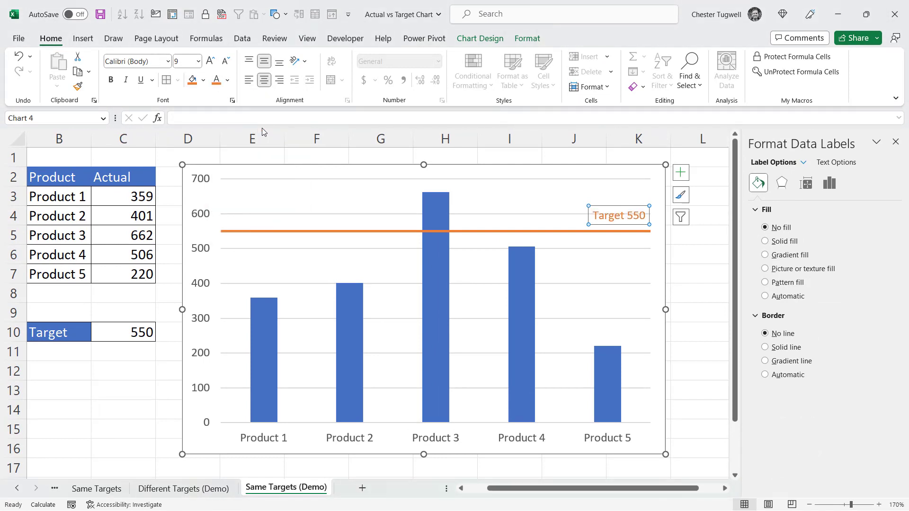
key("Escape")
key("Escape")
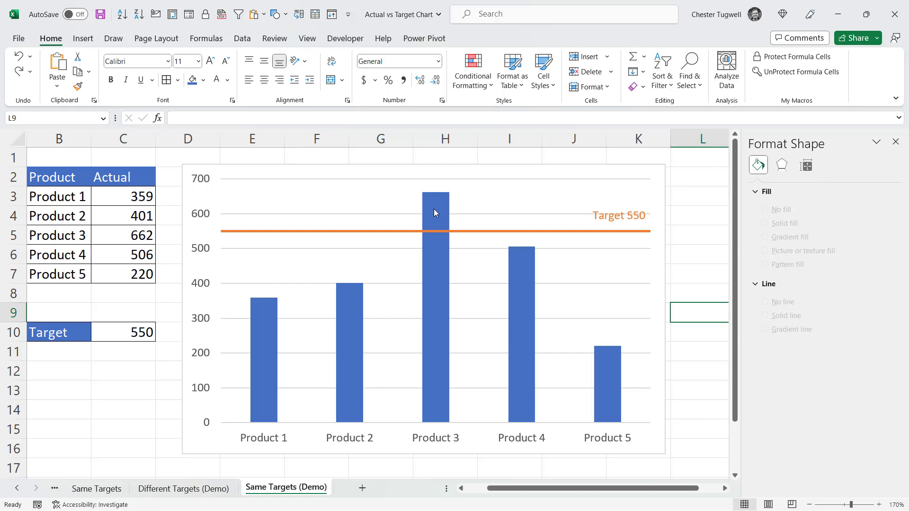
Add Inside End data labels to the Actual columns and make their font white.
left_click(435, 202)
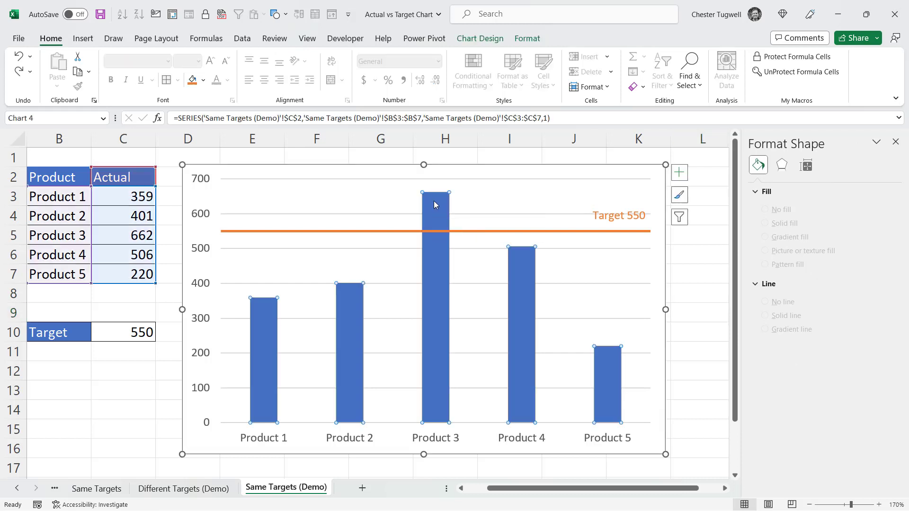
left_click(680, 176)
left_click(707, 222)
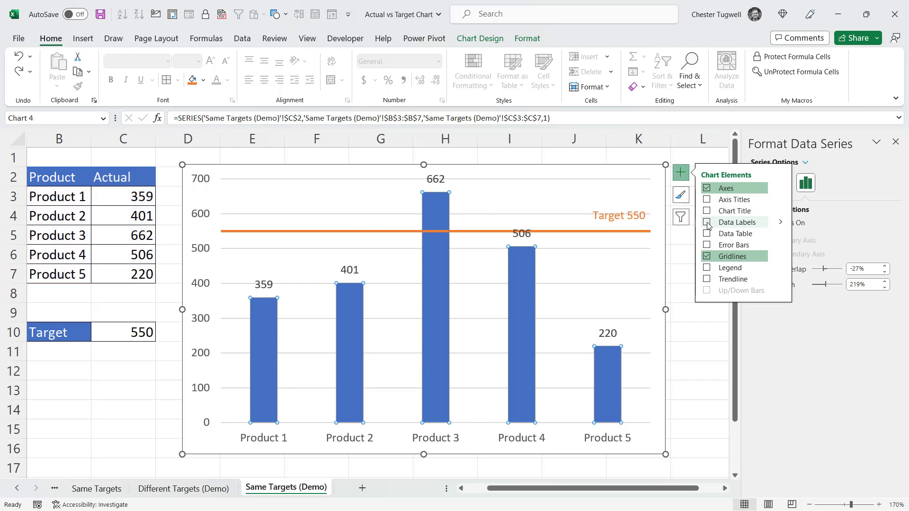
left_click(785, 227)
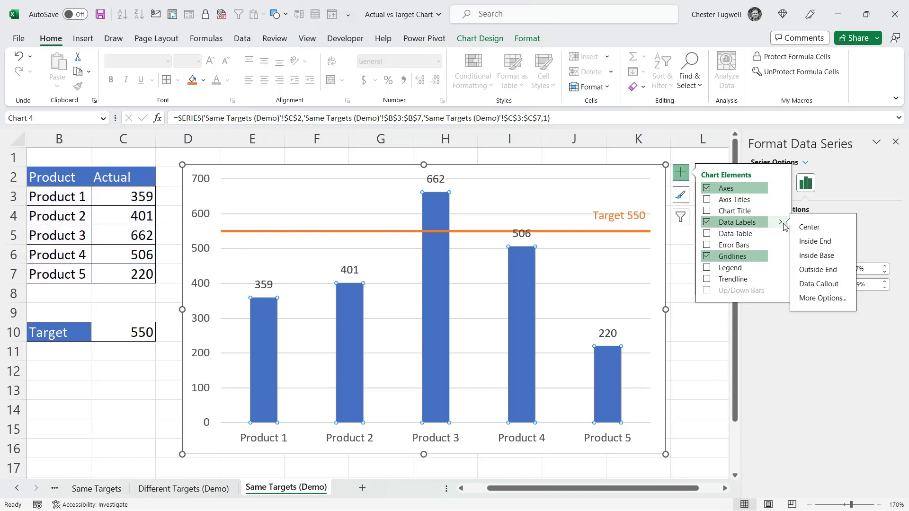
left_click(801, 242)
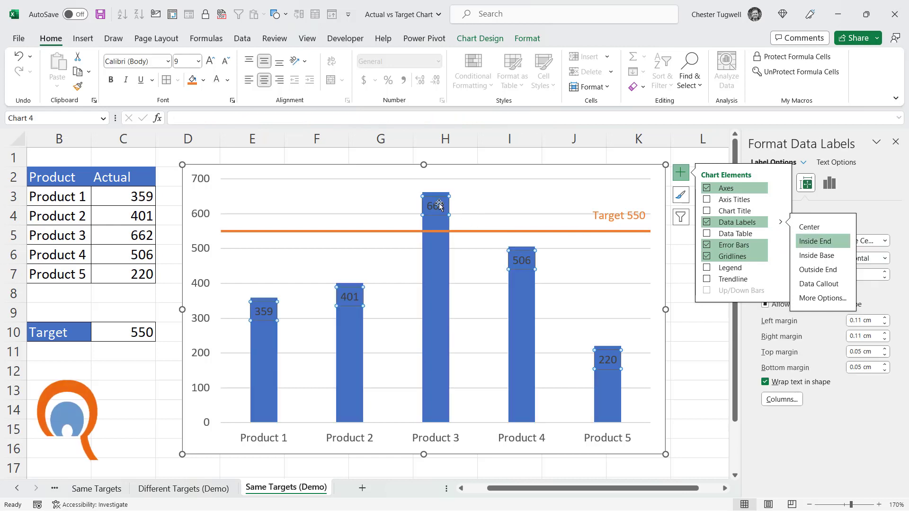
left_click(218, 84)
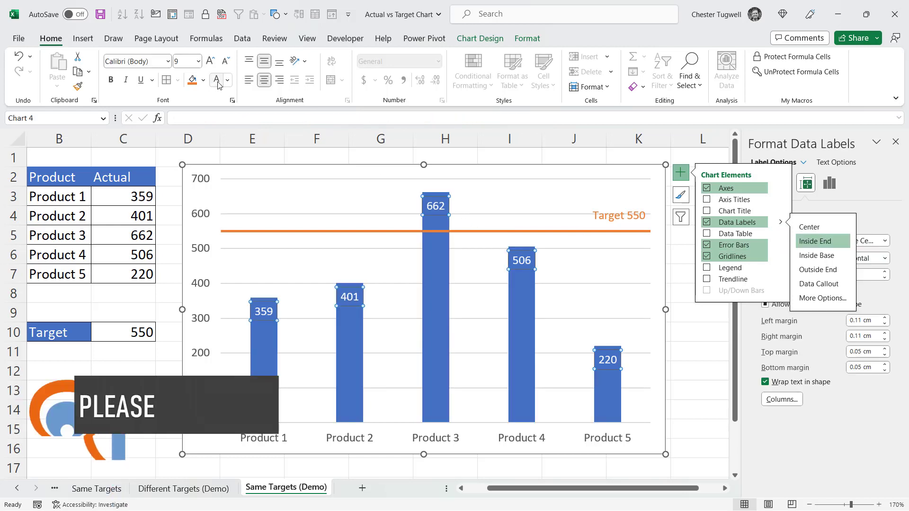
Add a chart title above the columns and orange 550 line reading 'Actual vs Target'.
left_click(707, 212)
left_click(387, 186)
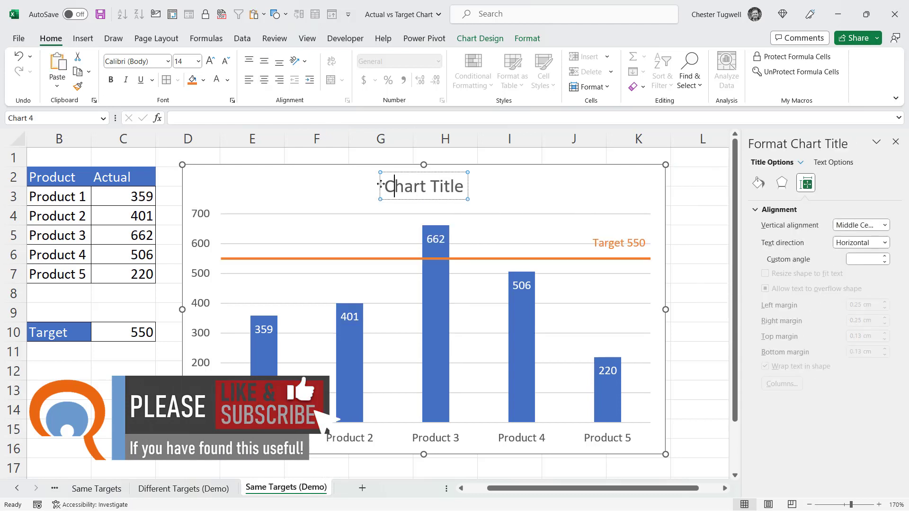
left_click_drag(387, 186, 467, 187)
type("A")
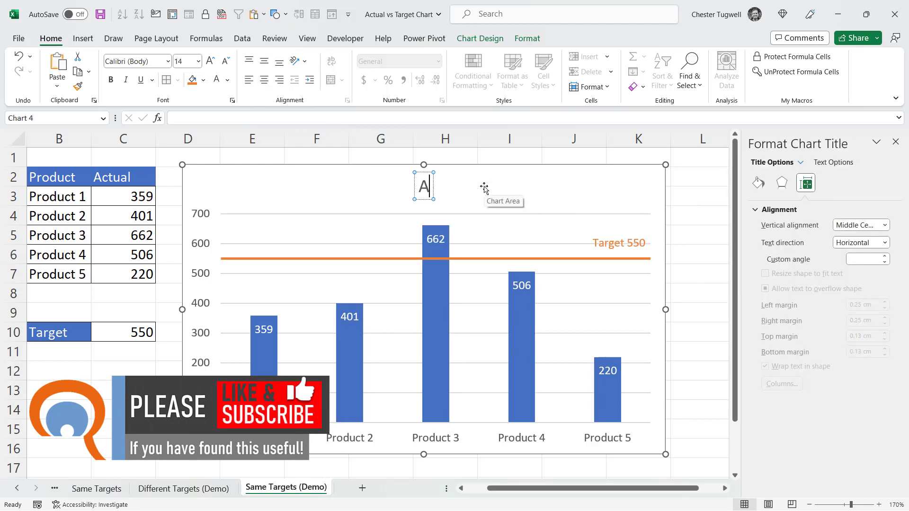
type("ctual vs Target")
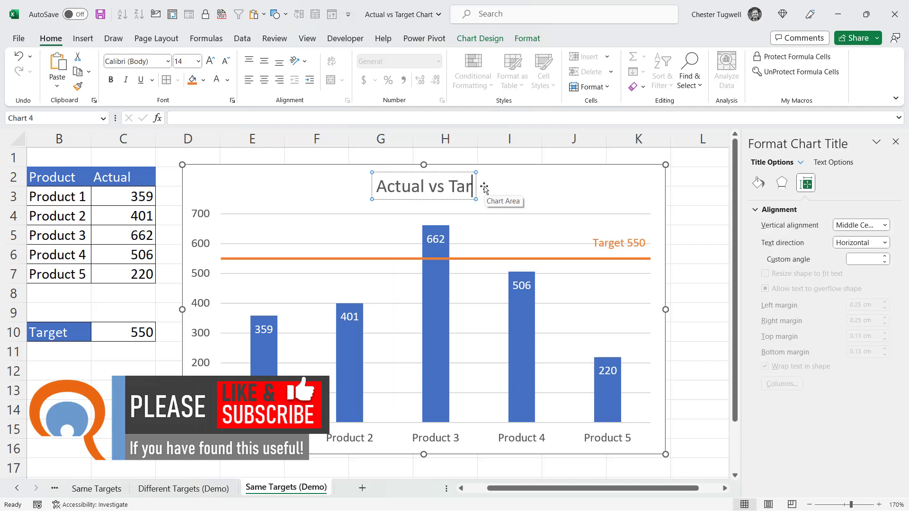
left_click(691, 196)
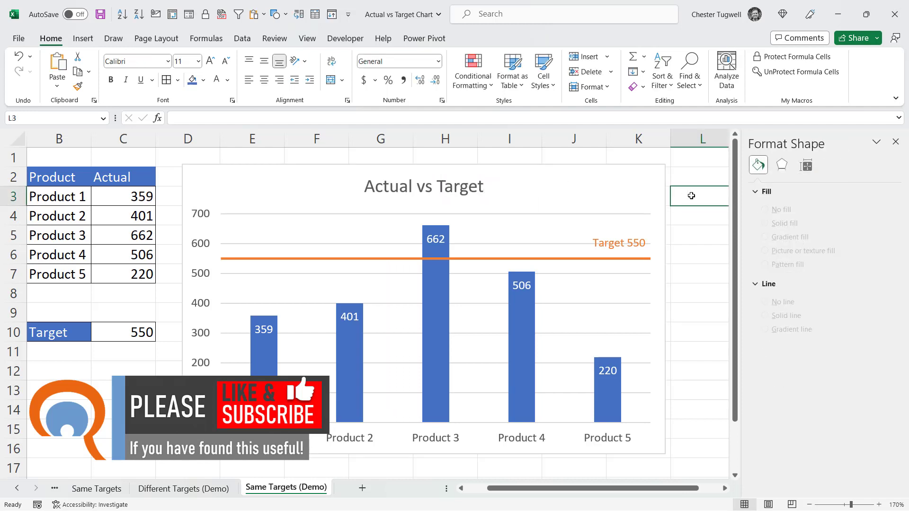